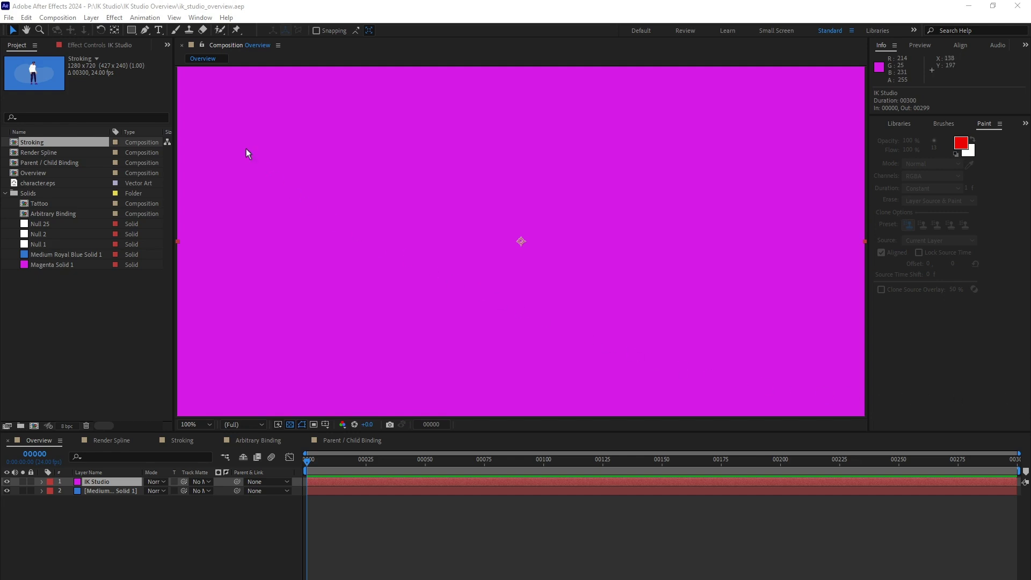
Apply the Richard Rosenman IK Studio effect to the IK Studio layer, toggling the blue background solid off and on
left_click(124, 18)
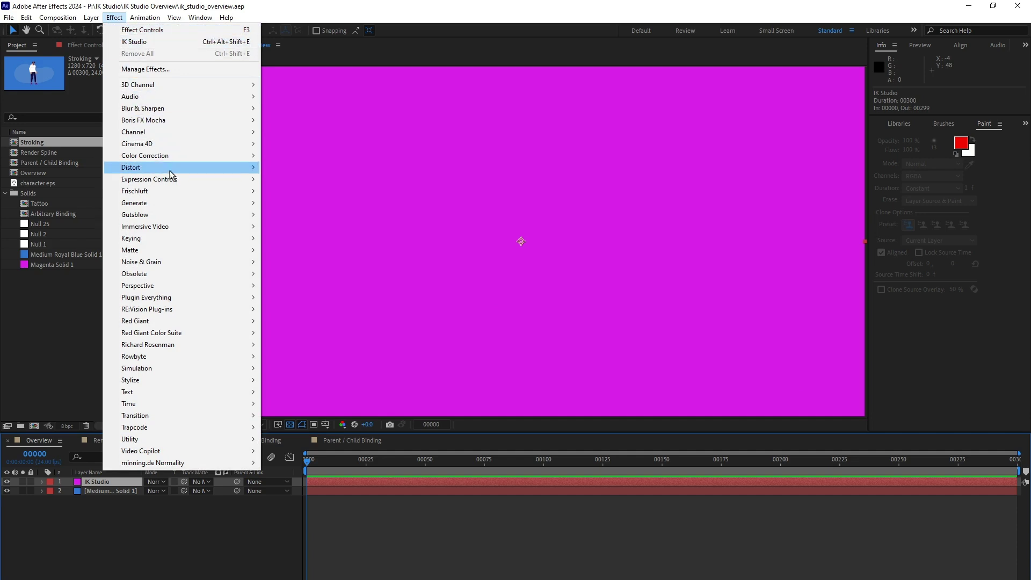
mouse_move(228, 347)
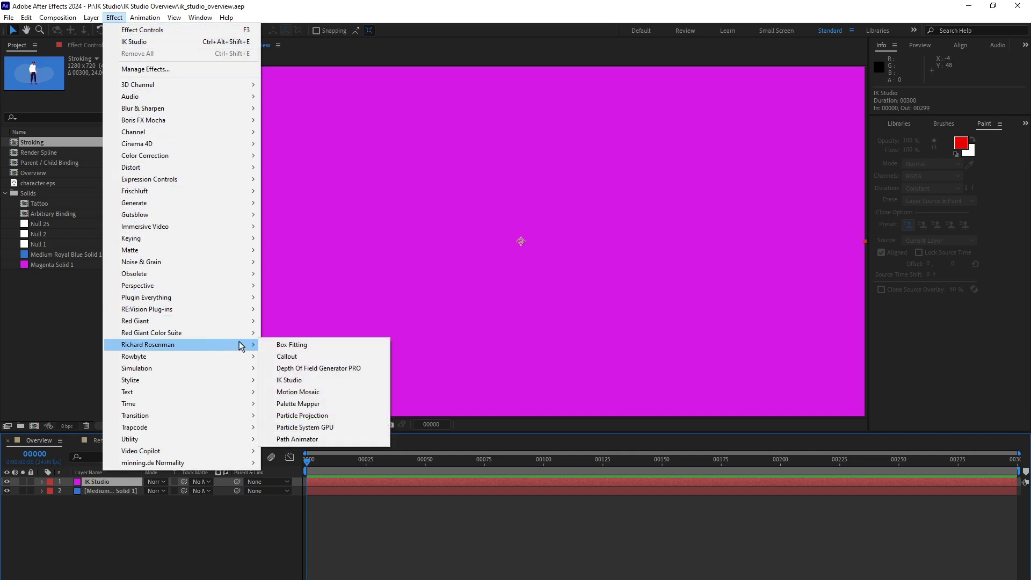
left_click(299, 381)
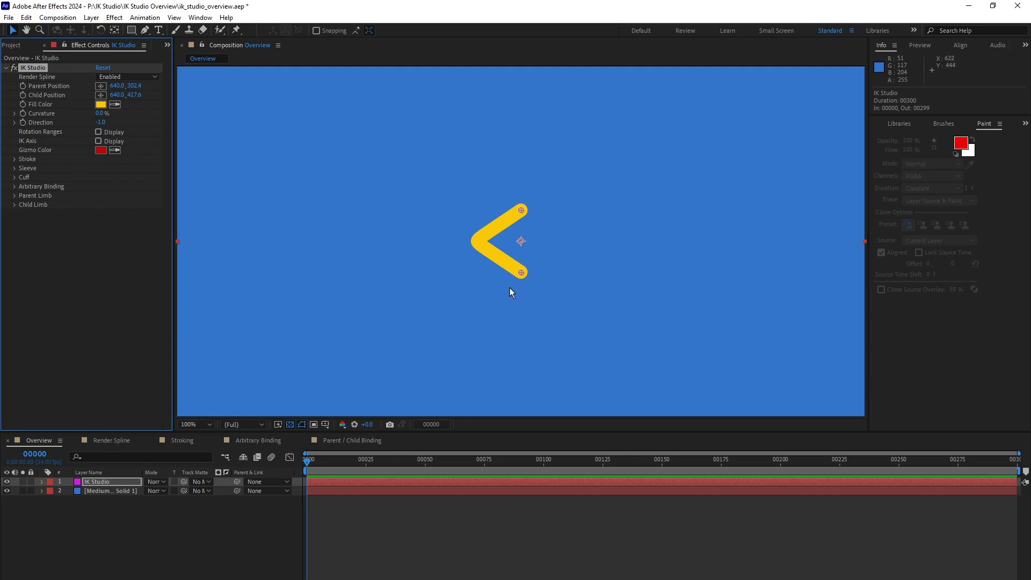
left_click(7, 491)
left_click(7, 491)
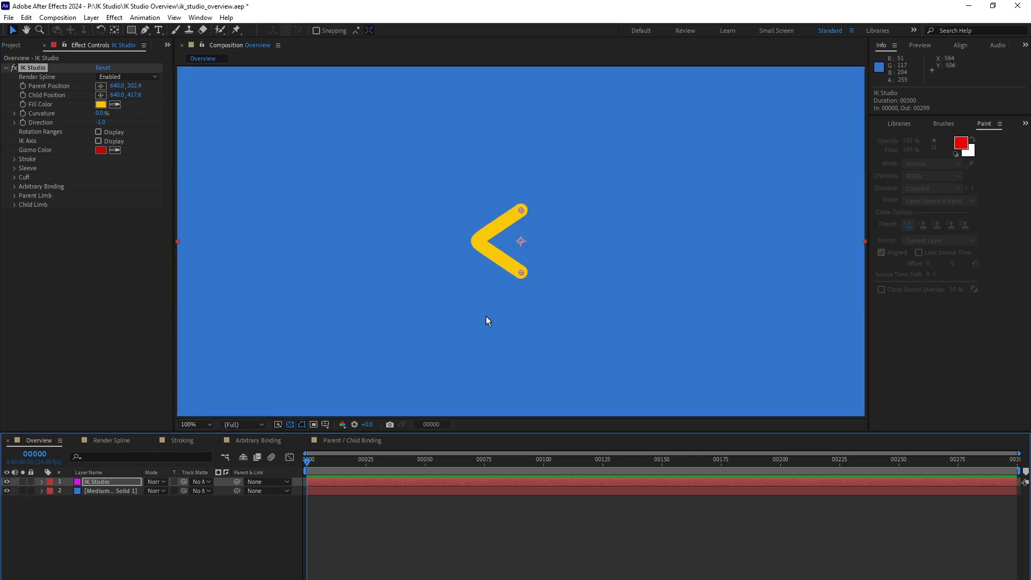
Try repositioning the child and parent ends of the yellow limb, and undo both moves
mouse_move(521, 272)
left_mouse_down()
mouse_move(526, 282)
mouse_move(514, 263)
mouse_move(552, 257)
mouse_move(537, 284)
left_mouse_up()
mouse_move(520, 217)
left_mouse_down()
mouse_move(512, 191)
mouse_move(543, 208)
mouse_move(507, 224)
left_mouse_up()
key("ctrl+z")
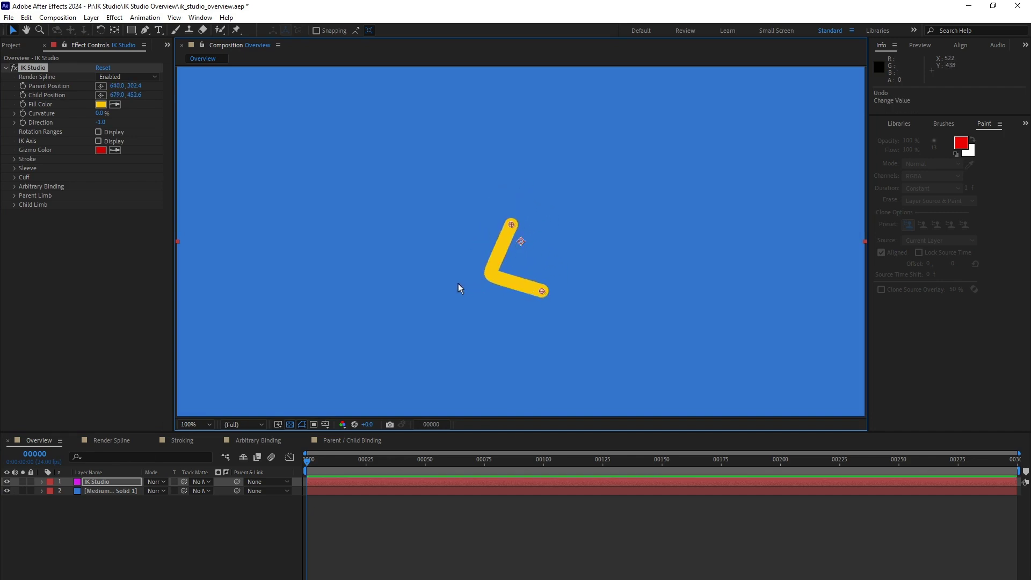
key("ctrl+z")
key("ctrl+z")
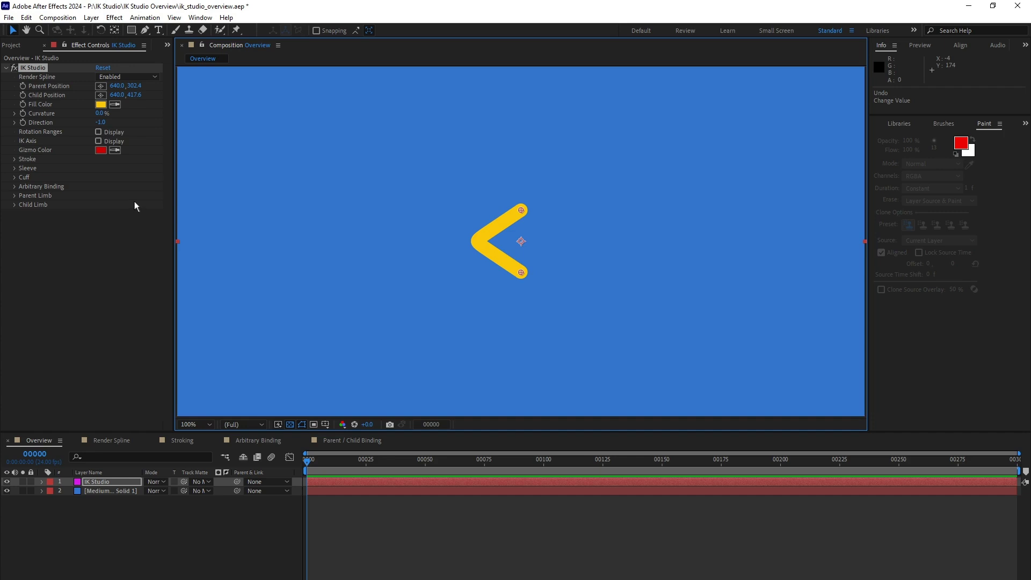
Set the effect's Render Spline option to Disabled, and return it to Enabled
left_click(133, 79)
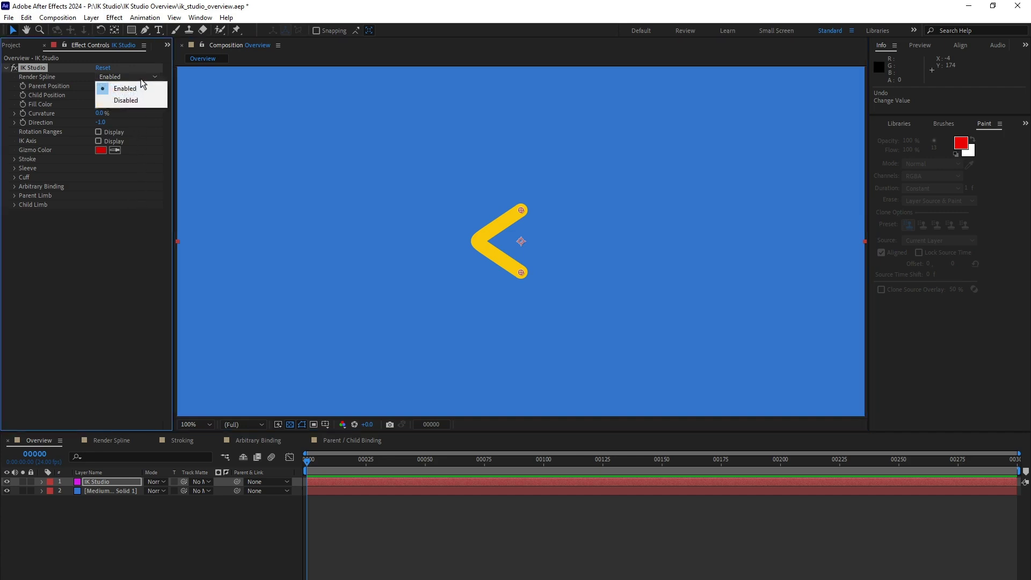
left_click(146, 105)
left_click(142, 78)
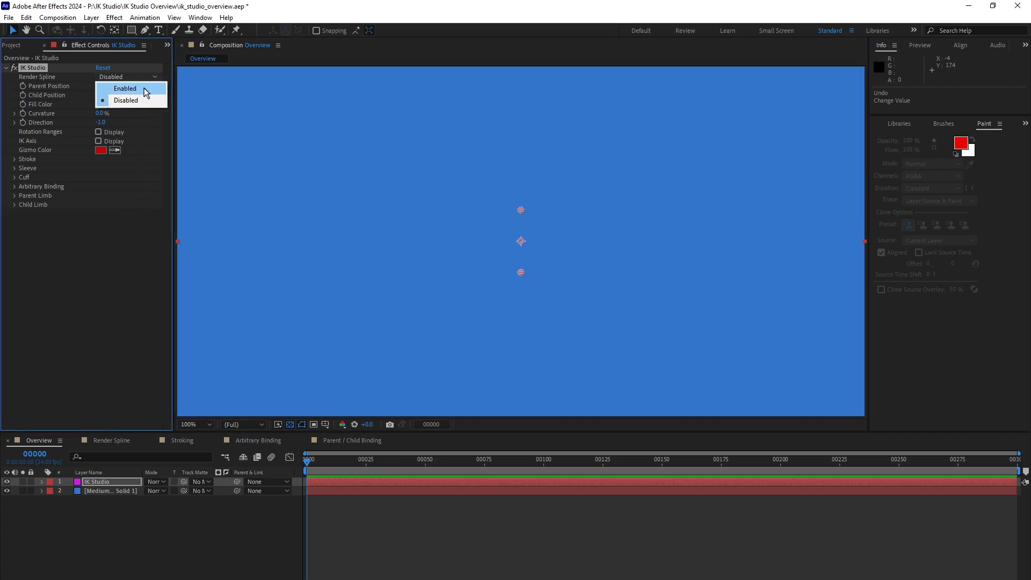
left_click(146, 89)
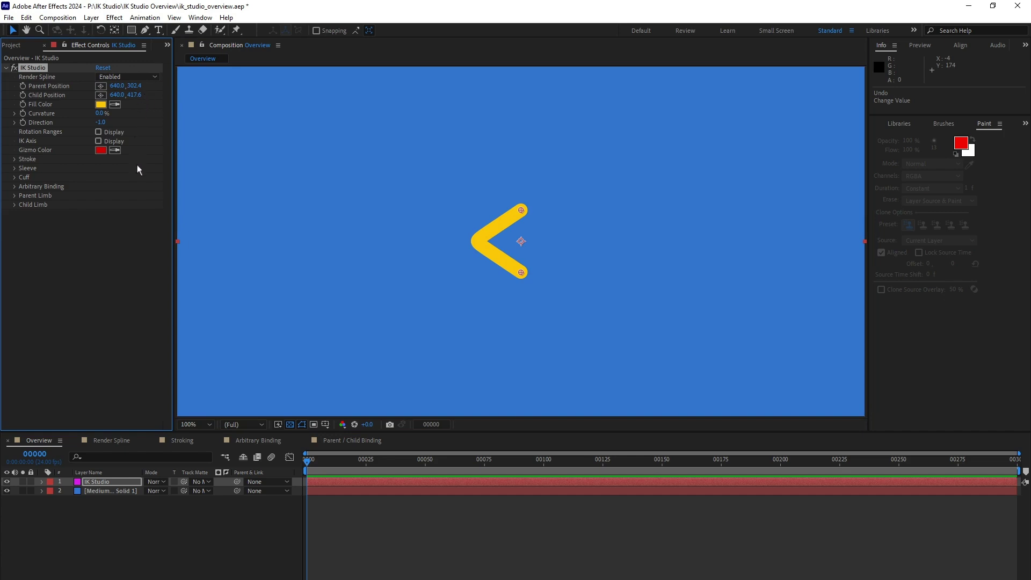
In the Render Spline composition, try moving the child and parent nulls that drive the circles, and undo the moves
left_click(118, 442)
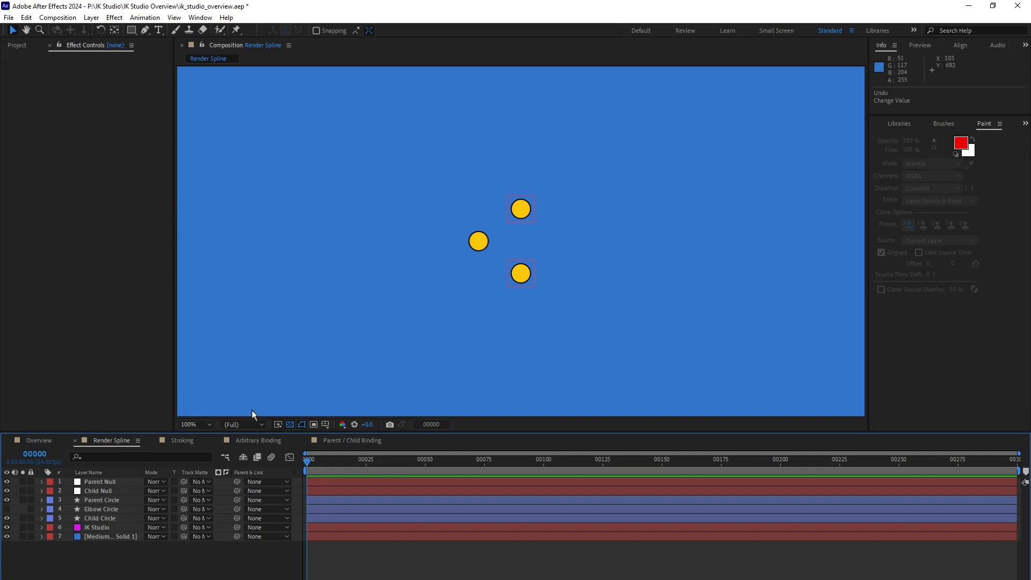
left_click_drag(525, 275, 536, 294)
left_click_drag(527, 223, 520, 250)
key("ctrl+z")
key("ctrl+z")
key("ctrl+z")
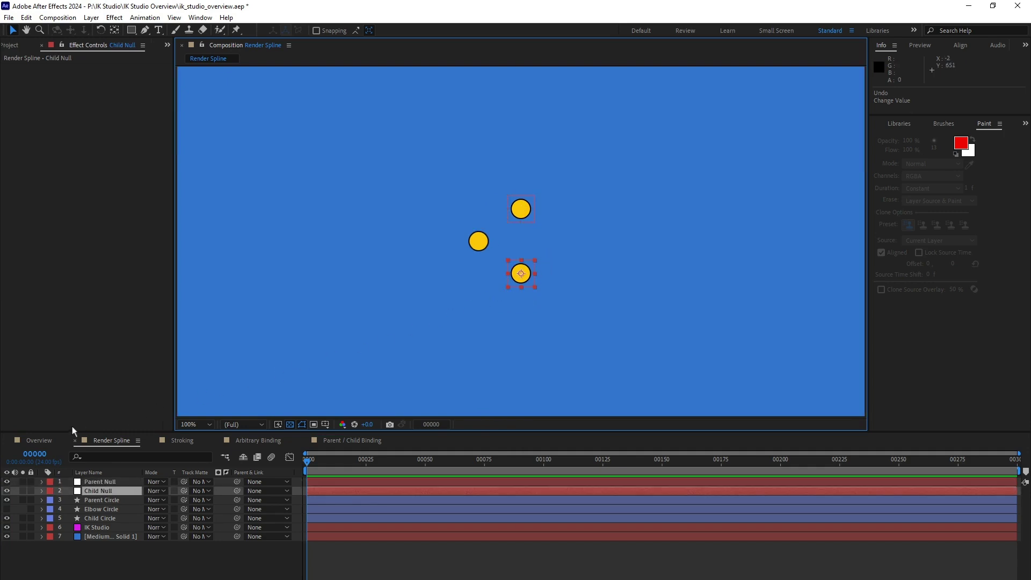
Return to the Overview composition and try another hue for the limb's Fill Color, cancelling the change
left_click(48, 442)
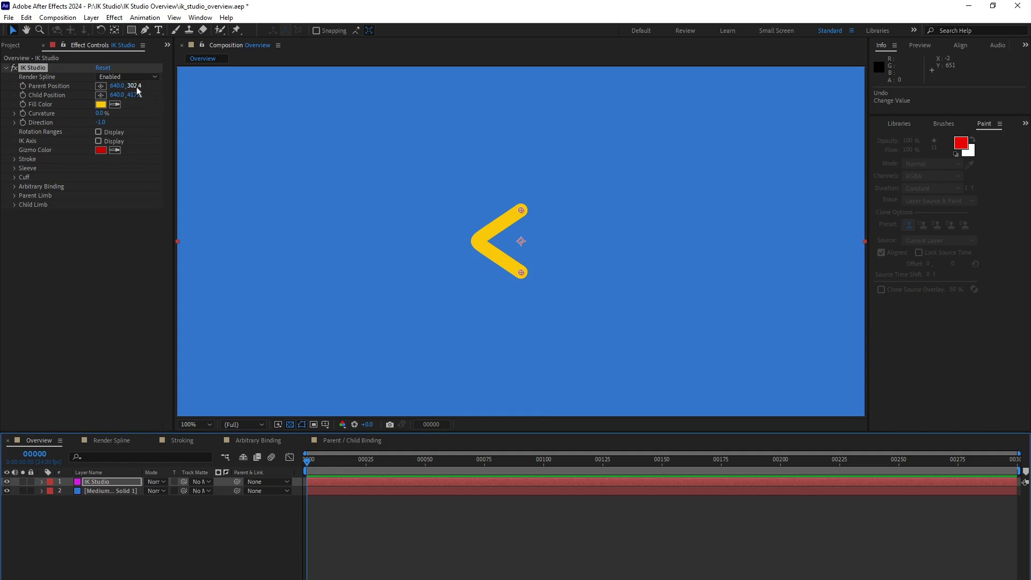
mouse_move(137, 91)
left_mouse_down()
mouse_move(150, 95)
mouse_move(118, 104)
mouse_move(164, 101)
mouse_move(122, 105)
left_mouse_up()
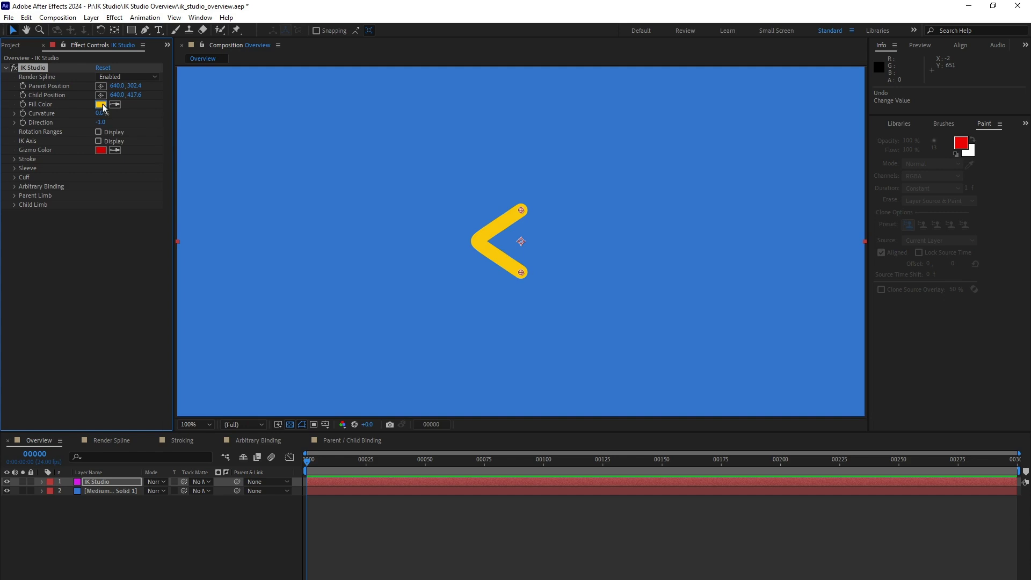
left_click(102, 106)
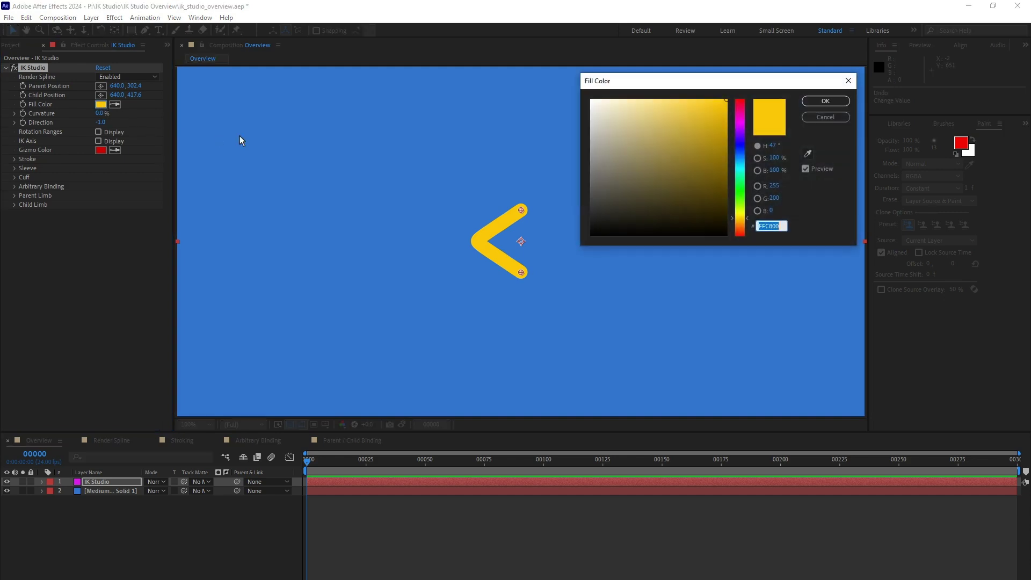
mouse_move(742, 127)
left_mouse_down()
mouse_move(744, 173)
mouse_move(744, 134)
left_mouse_up()
left_click(826, 117)
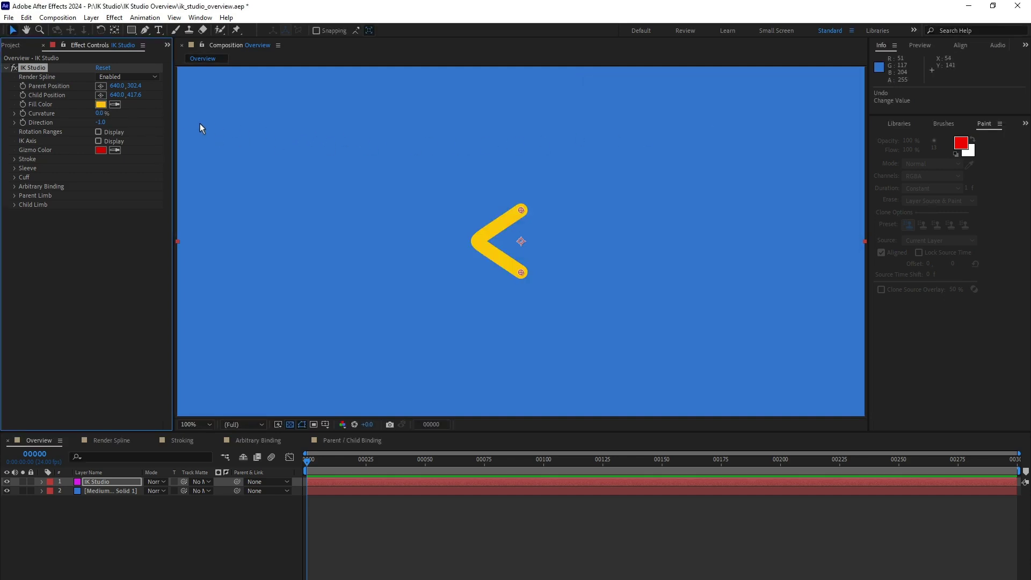
Try a Curvature of 100% on the limb and move its child end, and undo both changes
left_click_drag(100, 118, 196, 114)
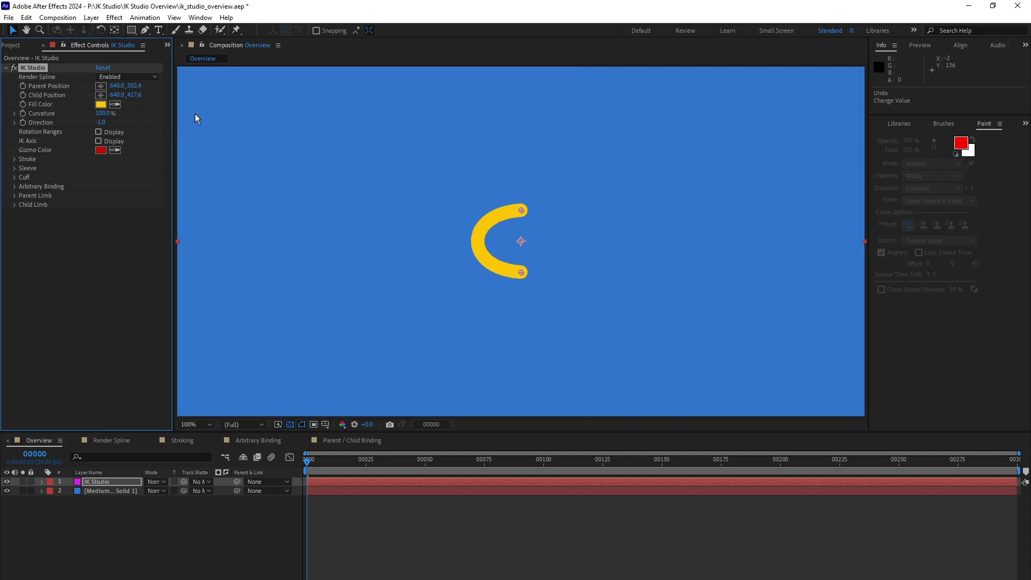
mouse_move(522, 273)
left_mouse_down()
mouse_move(504, 301)
mouse_move(543, 260)
mouse_move(541, 291)
mouse_move(507, 269)
mouse_move(530, 297)
mouse_move(523, 269)
mouse_move(515, 273)
left_mouse_up()
key("ctrl+z")
key("ctrl+z")
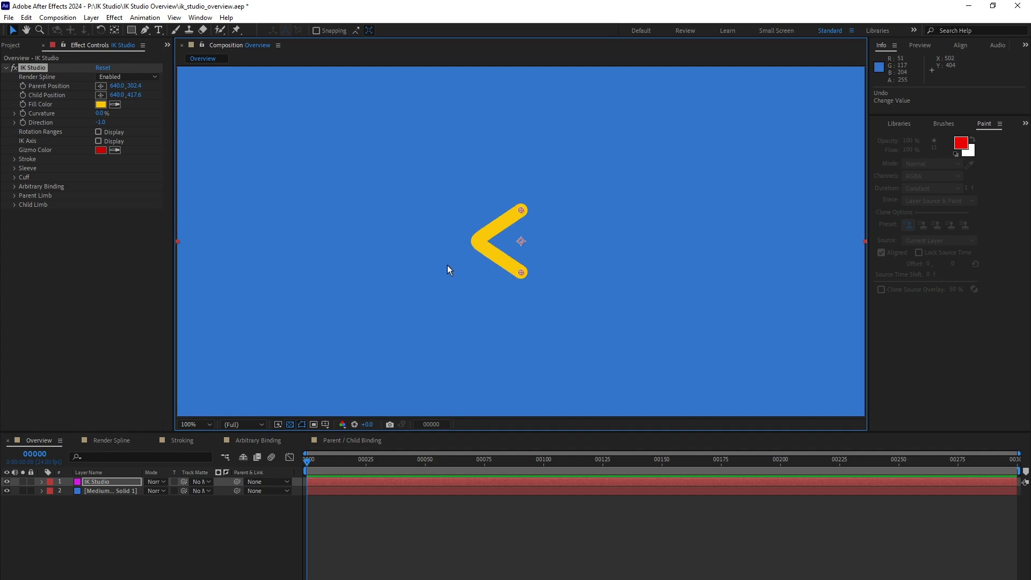
Test the Direction value, and toggle the Rotation Ranges and IK Axis displays on and off
left_click_drag(100, 123, 129, 142)
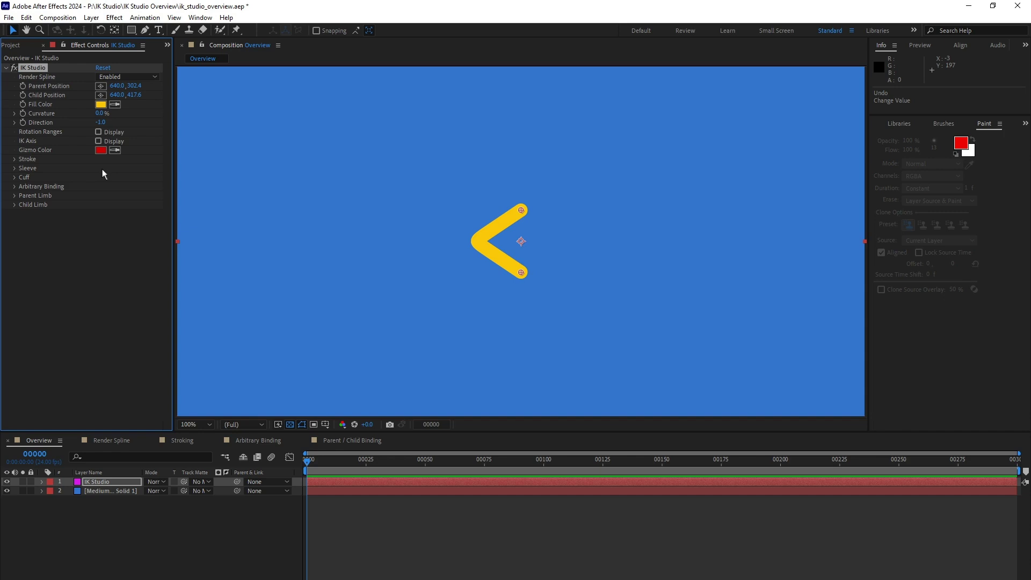
left_click(98, 133)
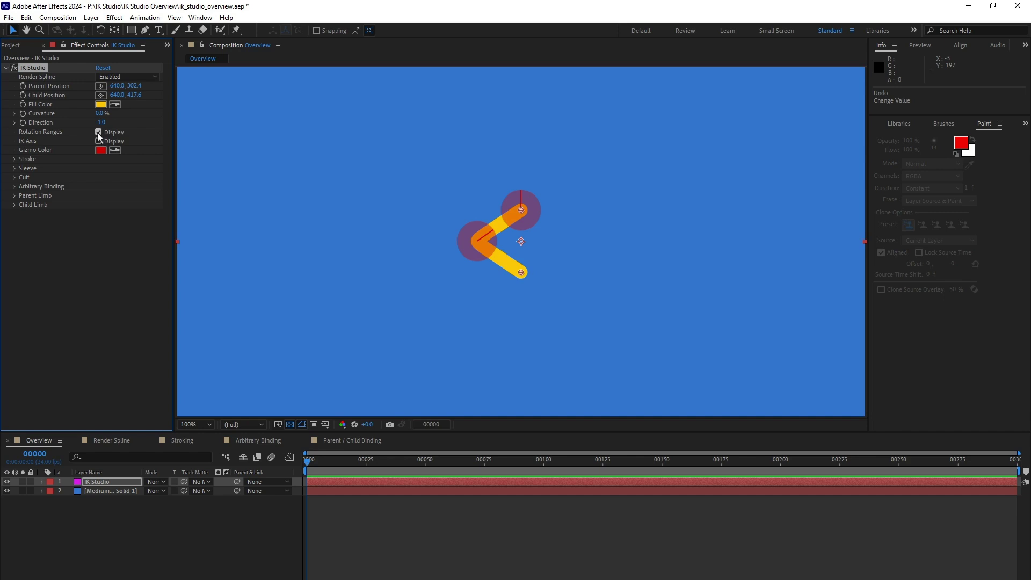
left_click(98, 132)
left_click(99, 141)
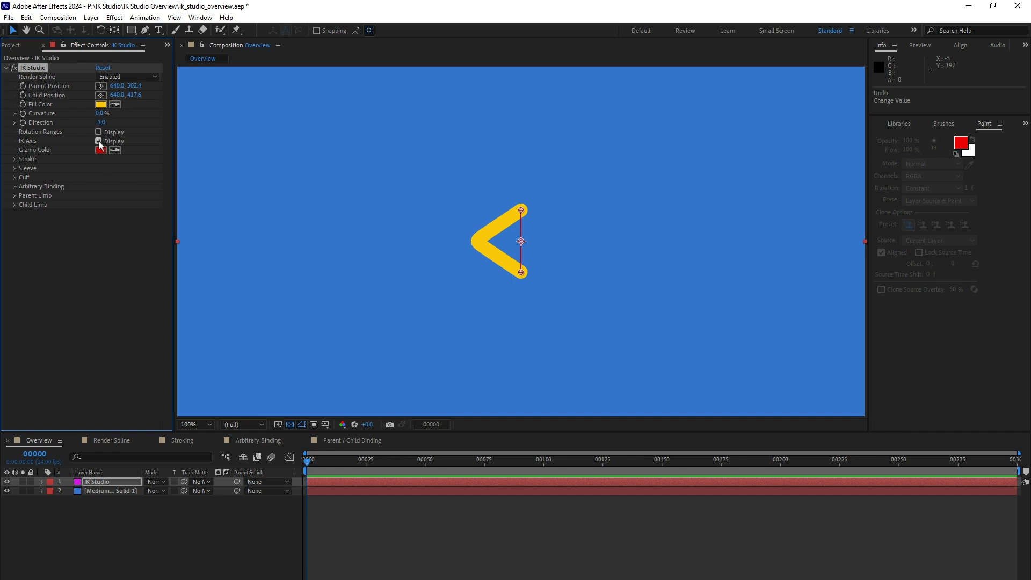
Try green 00C842 as the Gizmo Color and cancel the change
left_click(100, 150)
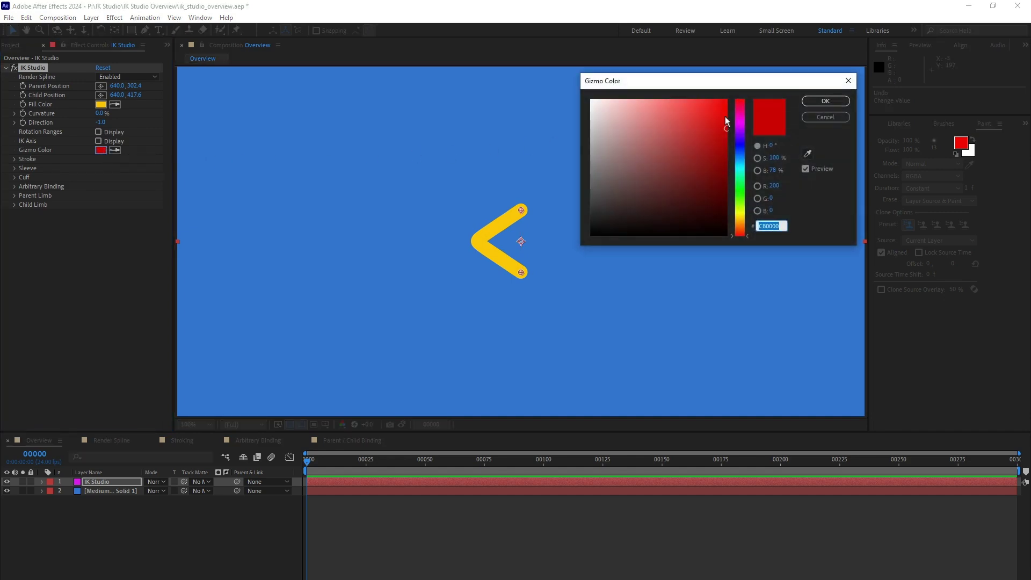
left_click_drag(744, 122, 741, 191)
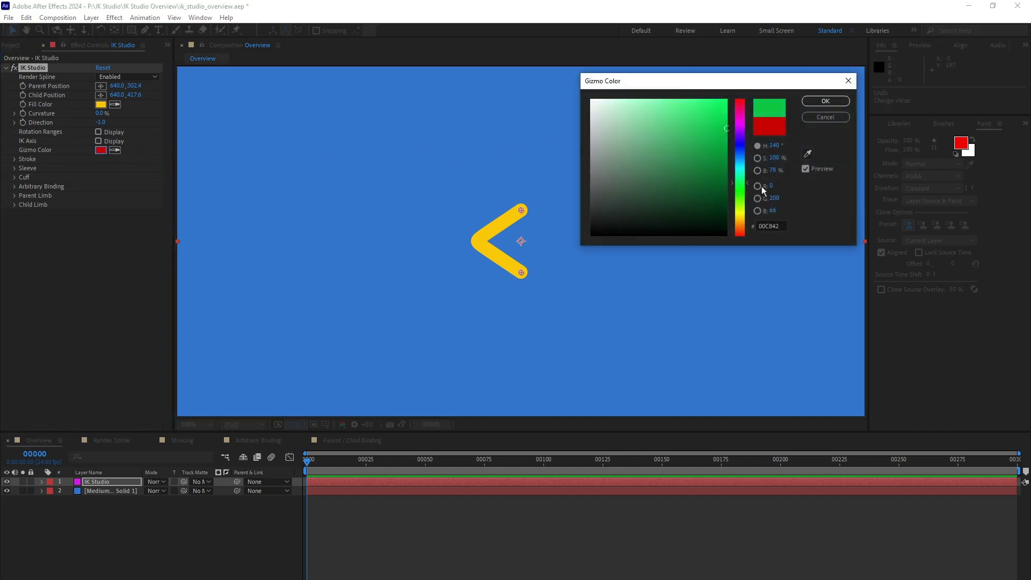
left_click(806, 118)
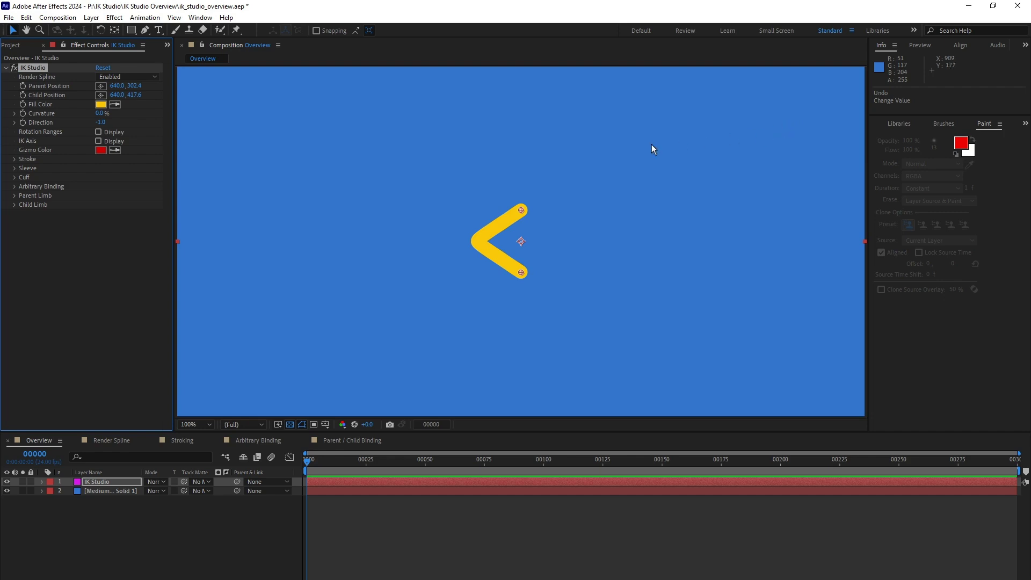
Set the limb's Stroke Color to near-black 010101
left_click(14, 160)
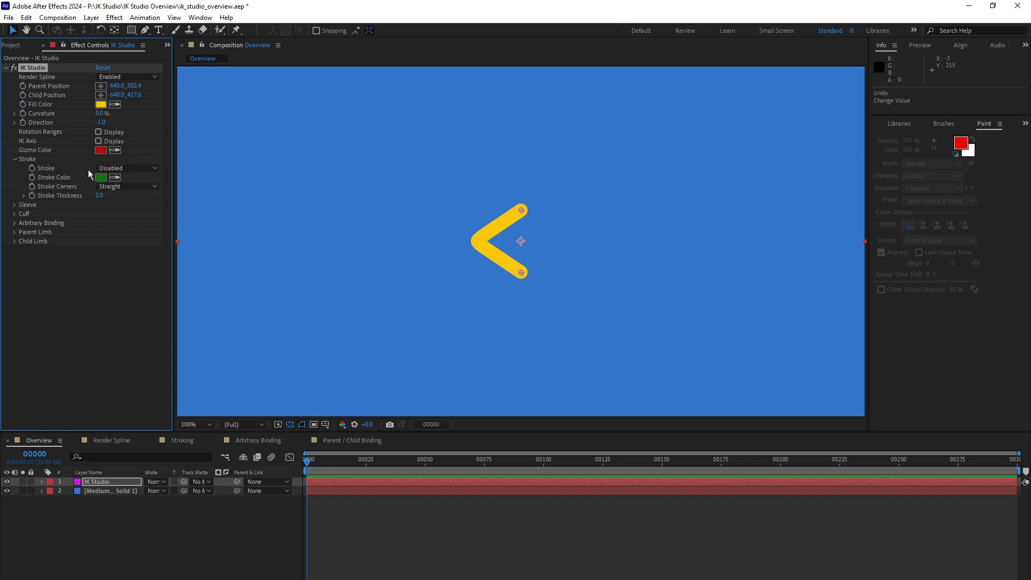
left_click(101, 177)
left_click(606, 208)
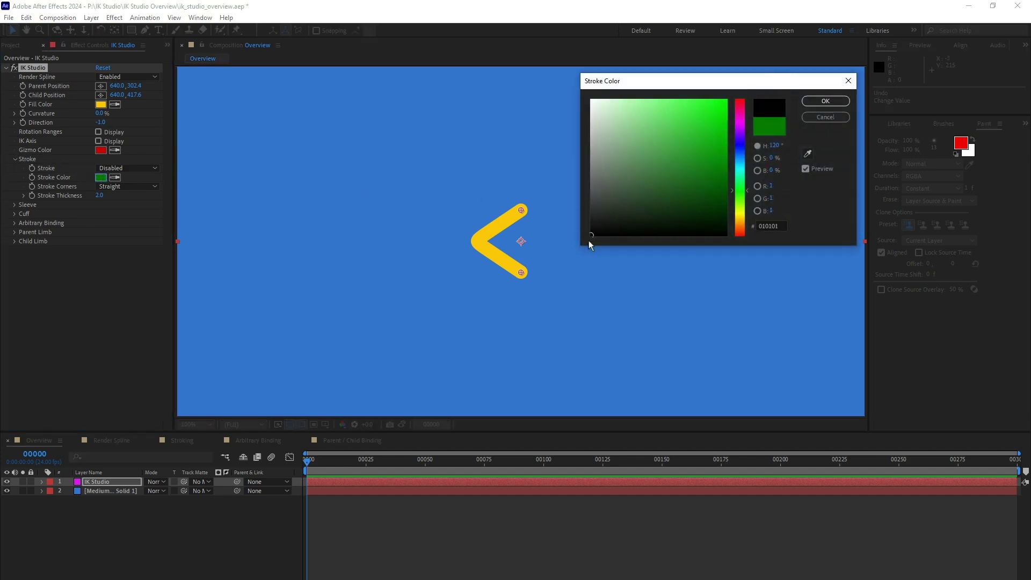
left_click(826, 101)
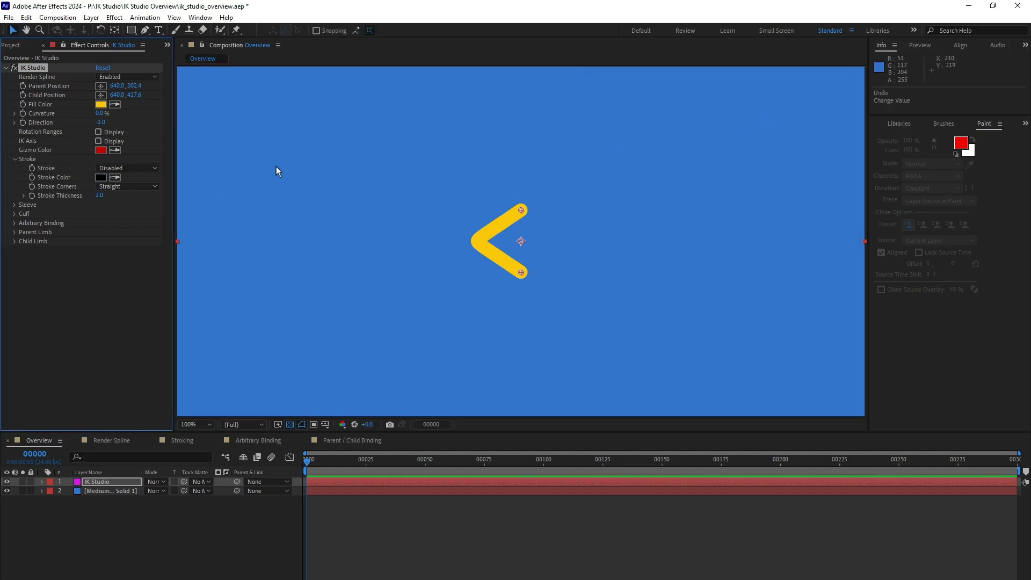
Try the Full, Sides and Sides + Bottom stroke modes on the limb, and set Stroke to Sides + Top
left_click(144, 169)
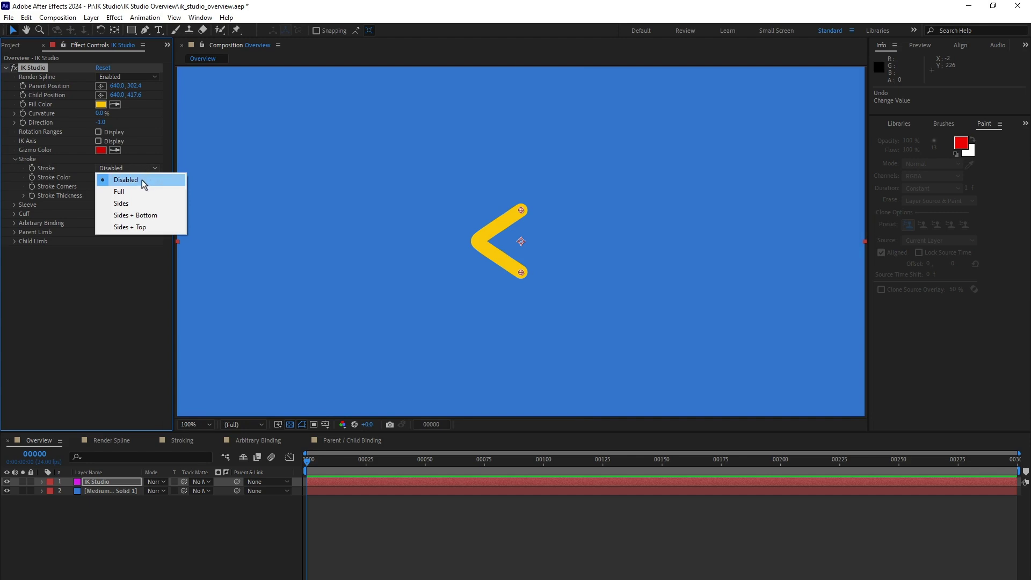
left_click(143, 191)
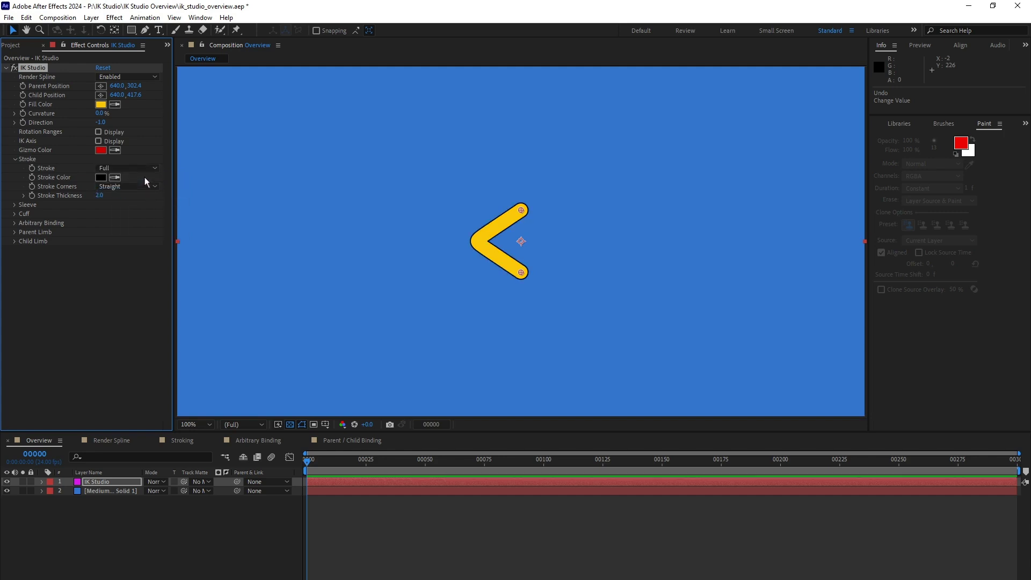
left_click(144, 168)
left_click(147, 202)
left_click(146, 168)
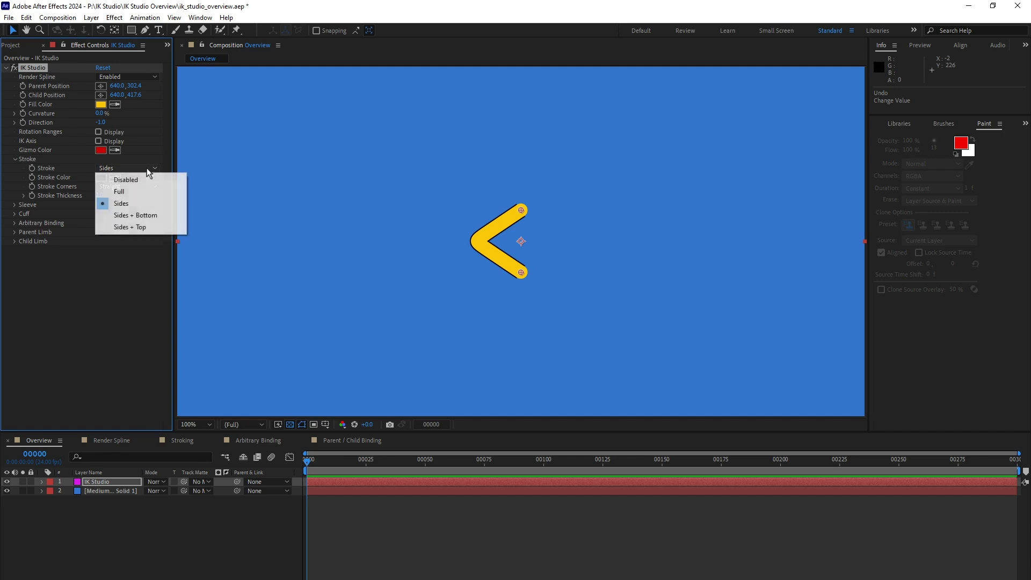
left_click(145, 215)
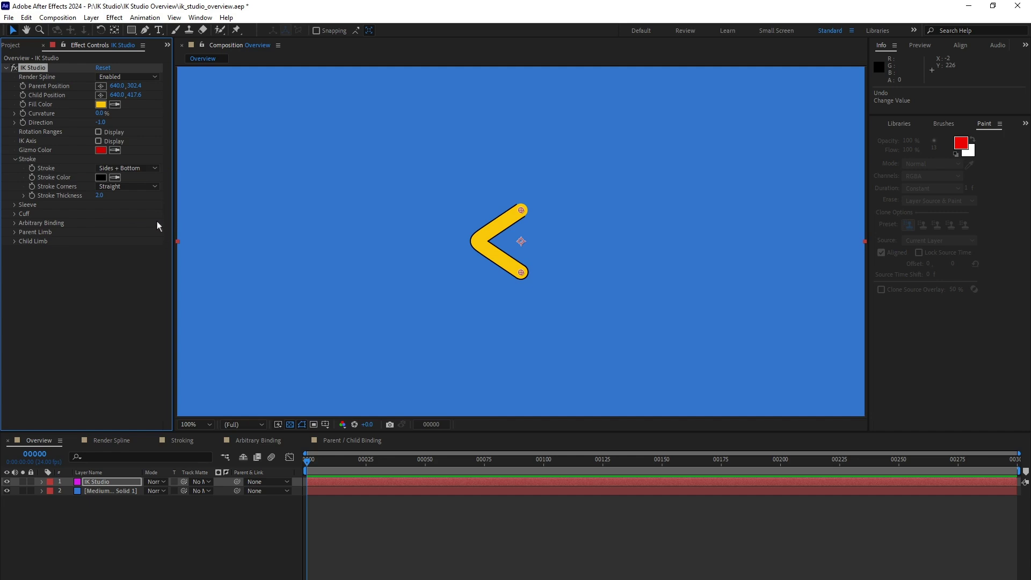
left_click(144, 169)
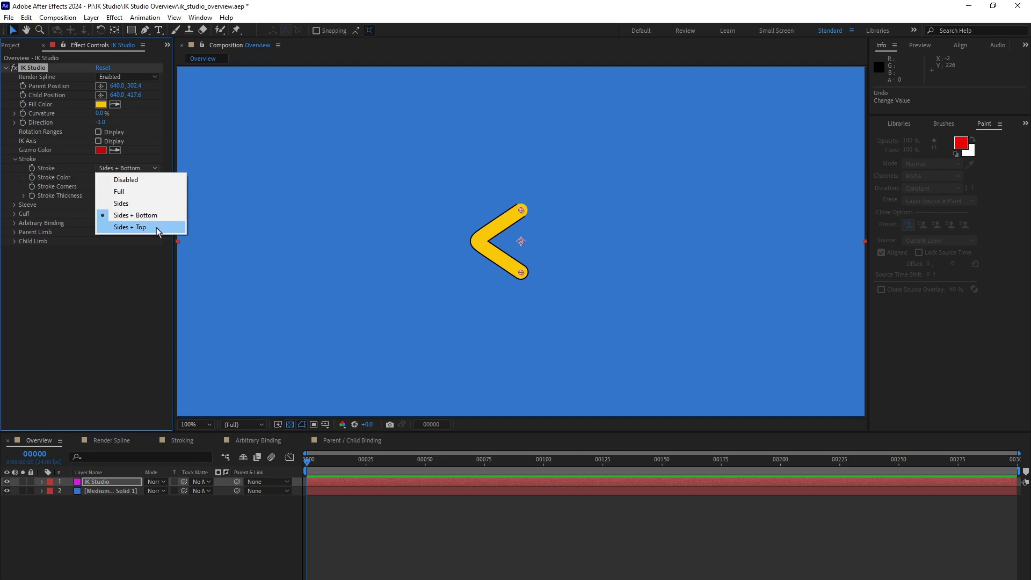
left_click(157, 228)
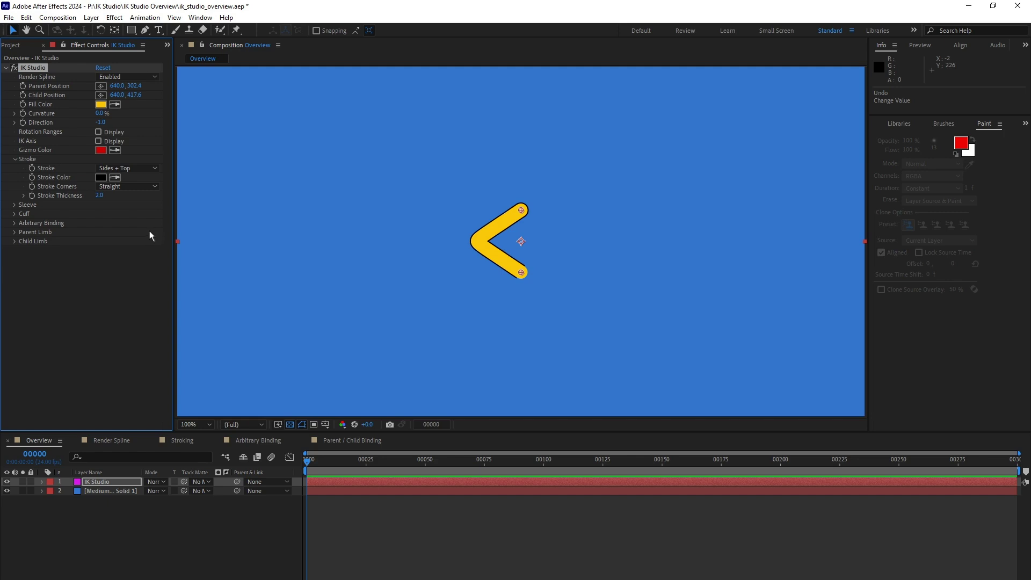
In the Stroking composition, move the Null Left Hand layer in front of the character's hip, to about 612, 345.5
left_click(182, 442)
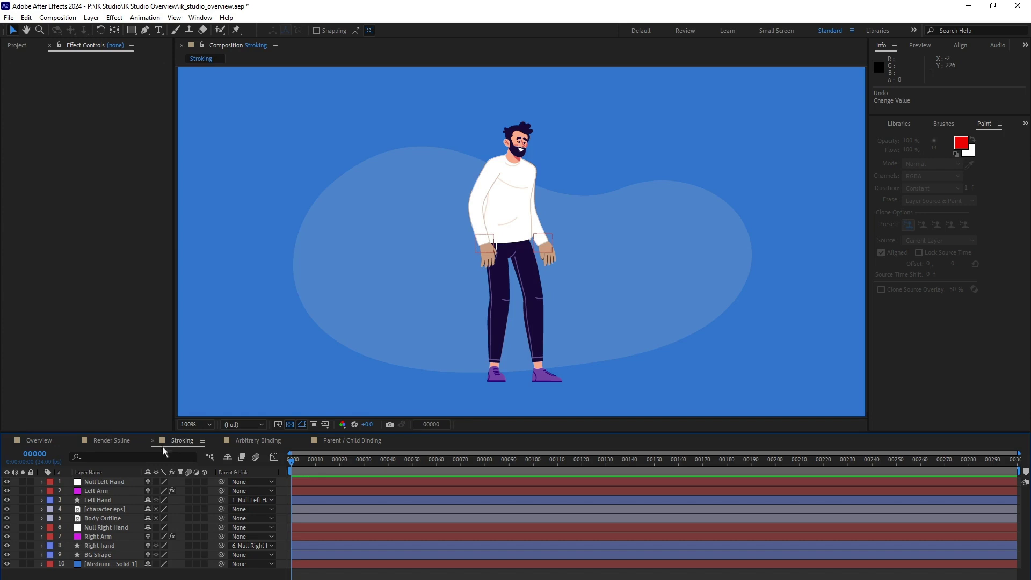
left_click(120, 482)
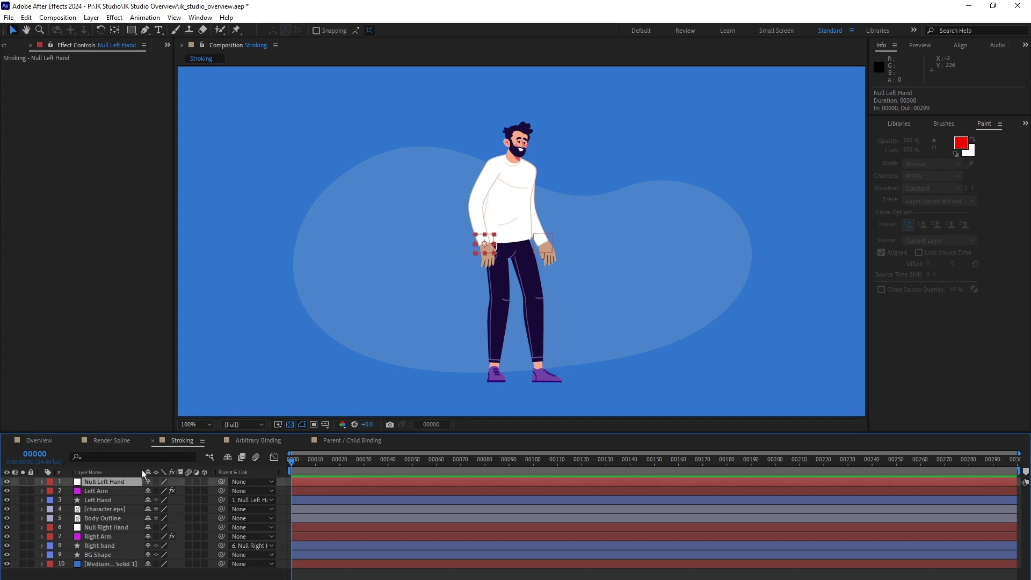
left_click(491, 250)
mouse_move(492, 251)
left_mouse_down()
mouse_move(496, 229)
mouse_move(532, 229)
mouse_move(512, 252)
mouse_move(535, 224)
mouse_move(511, 251)
left_mouse_up()
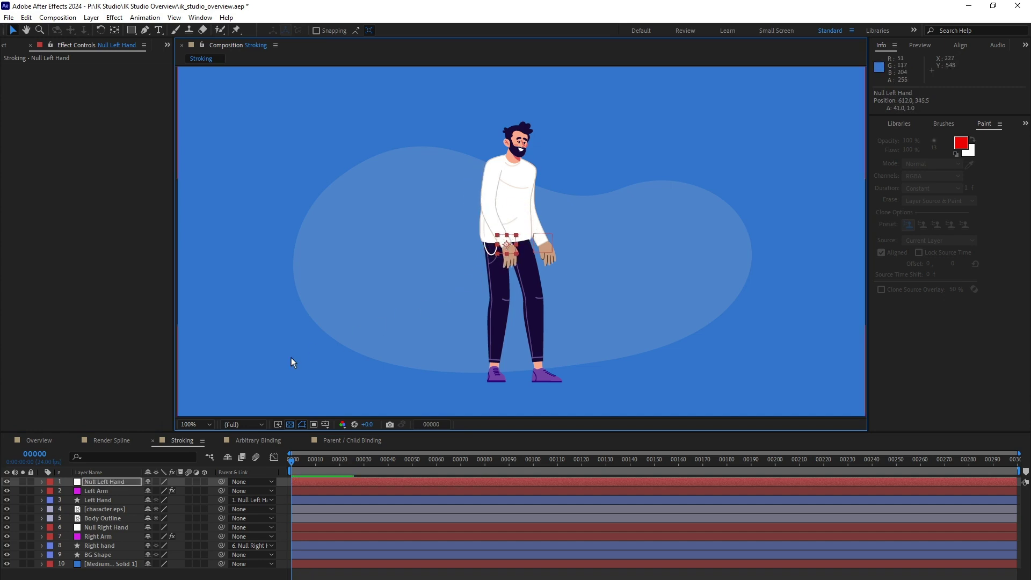
Try the Full stroke on the Left Arm layer, and set its Stroke to Sides
left_click(98, 491)
left_click(149, 168)
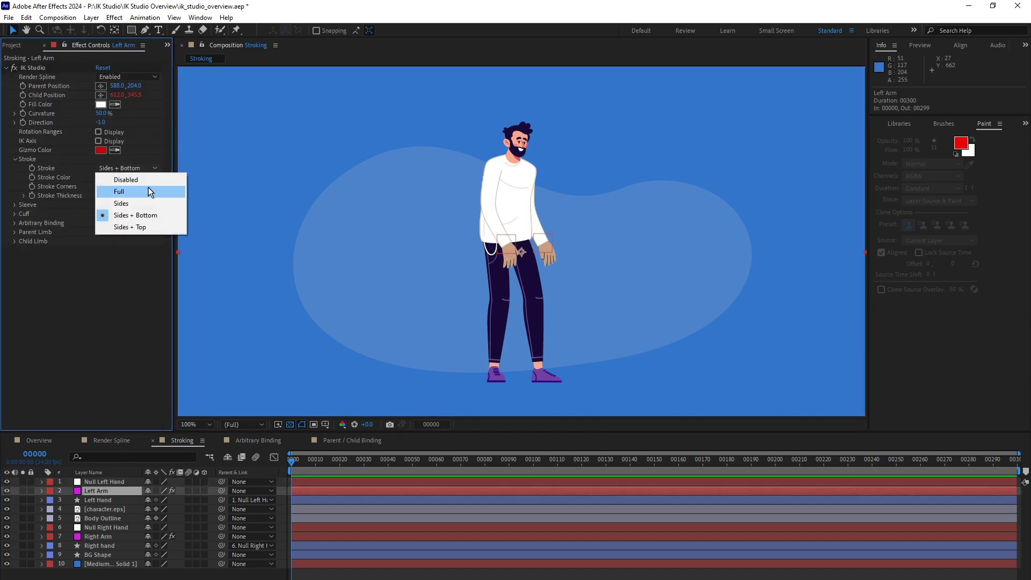
left_click(149, 189)
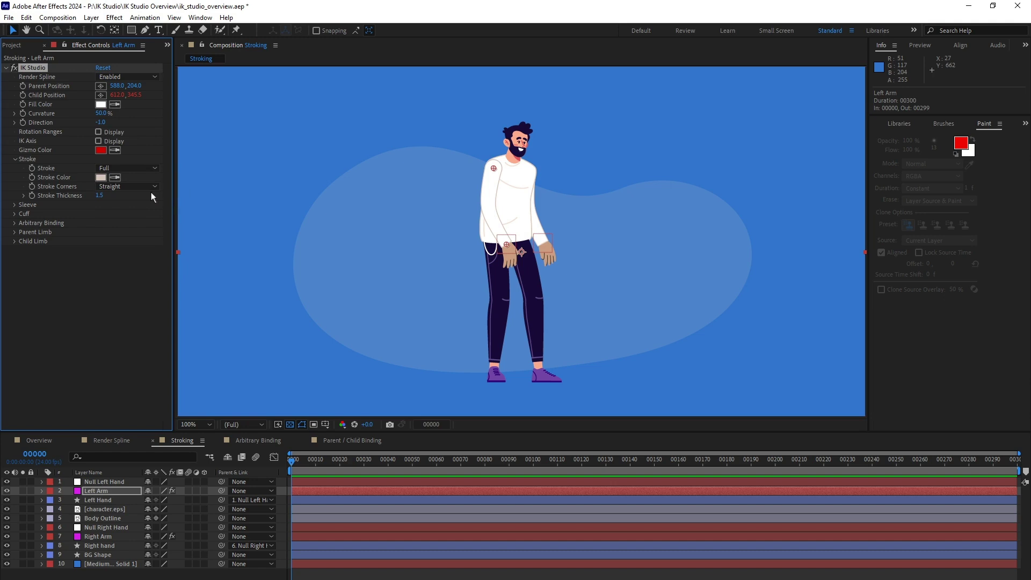
left_click(148, 169)
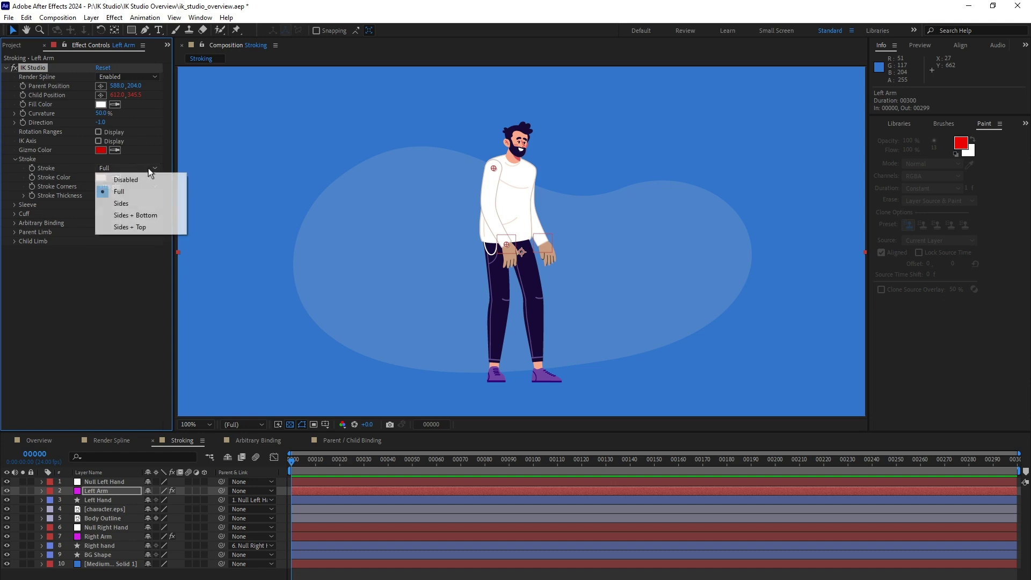
left_click(150, 203)
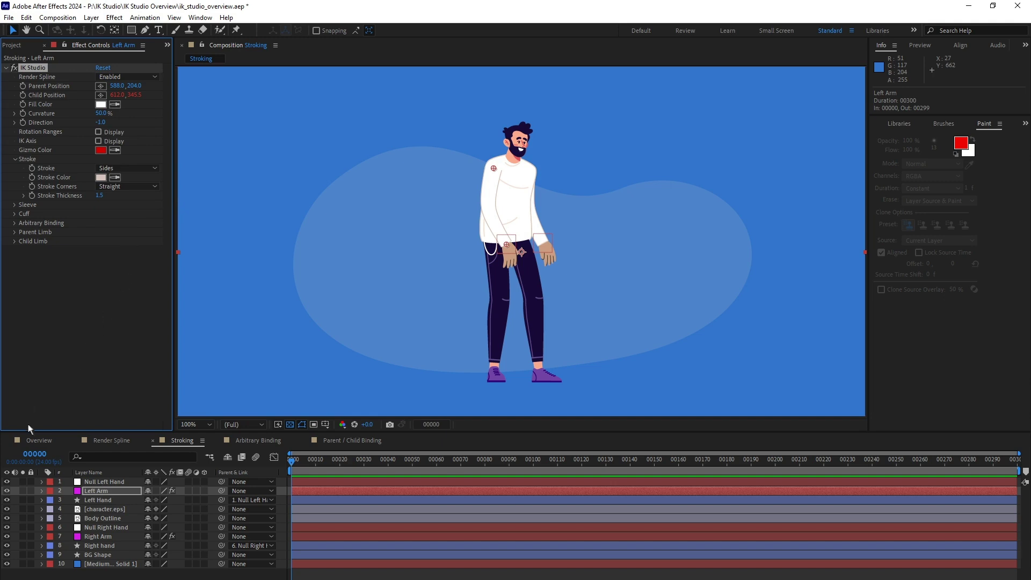
In the Overview composition, set the limb's Stroke to Full and expand the Child Limb and Parent Limb settings
left_click(34, 441)
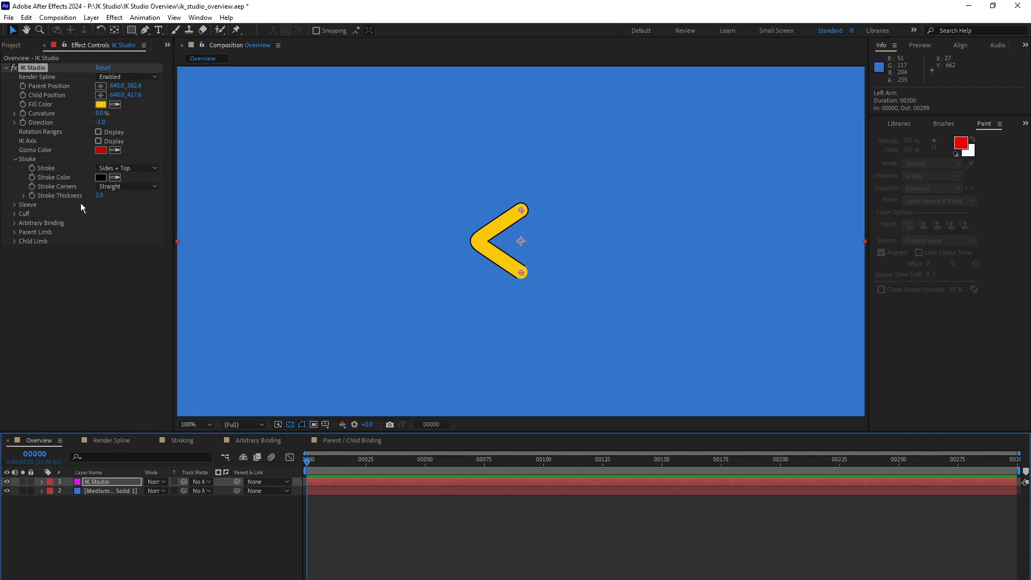
left_click(115, 169)
left_click(119, 192)
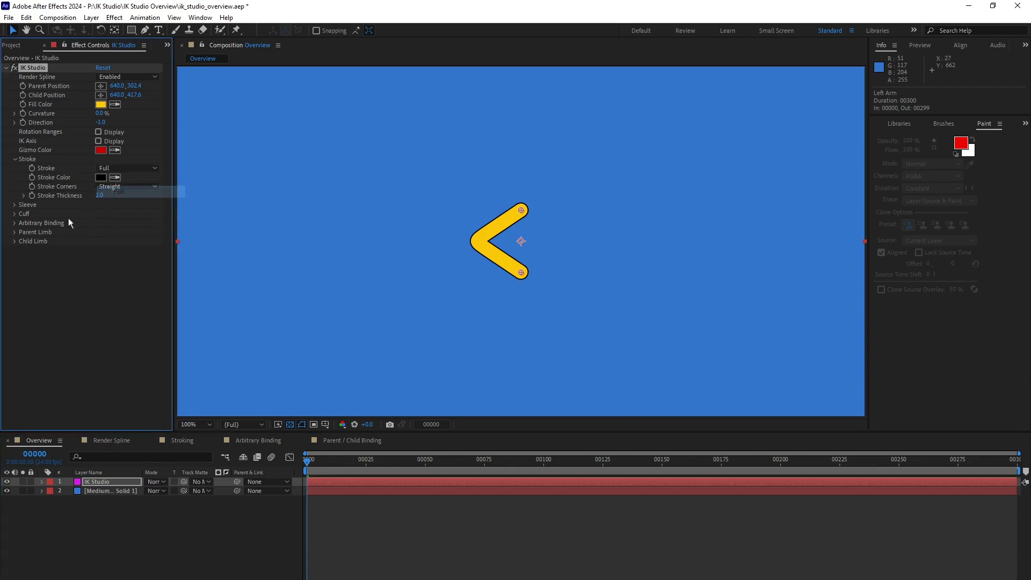
left_click(15, 241)
left_click(15, 232)
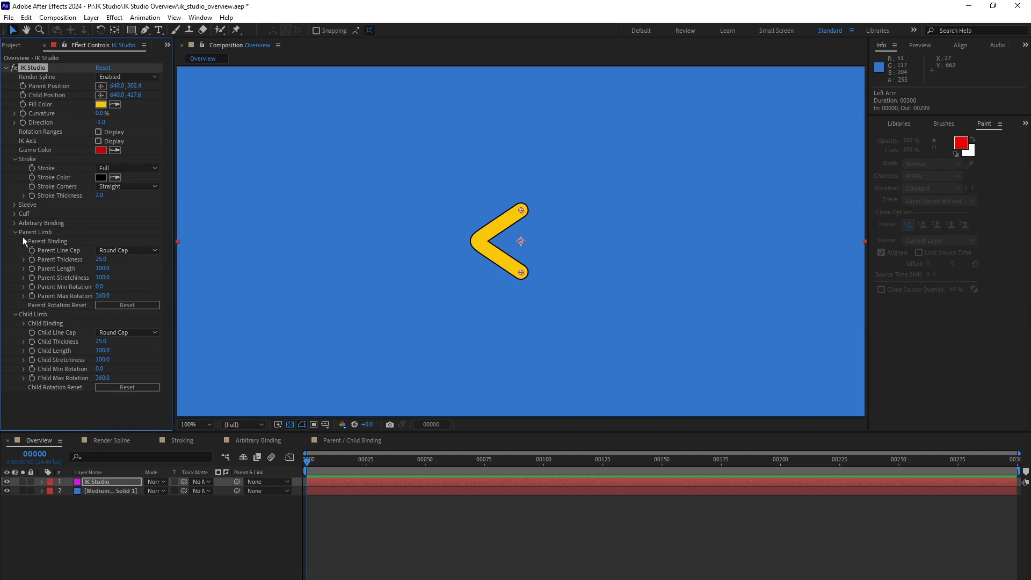
Try Butt Cap for both the Parent and Child Line Cap, and return both to Round Cap
left_click(124, 250)
left_click(131, 274)
left_click(135, 334)
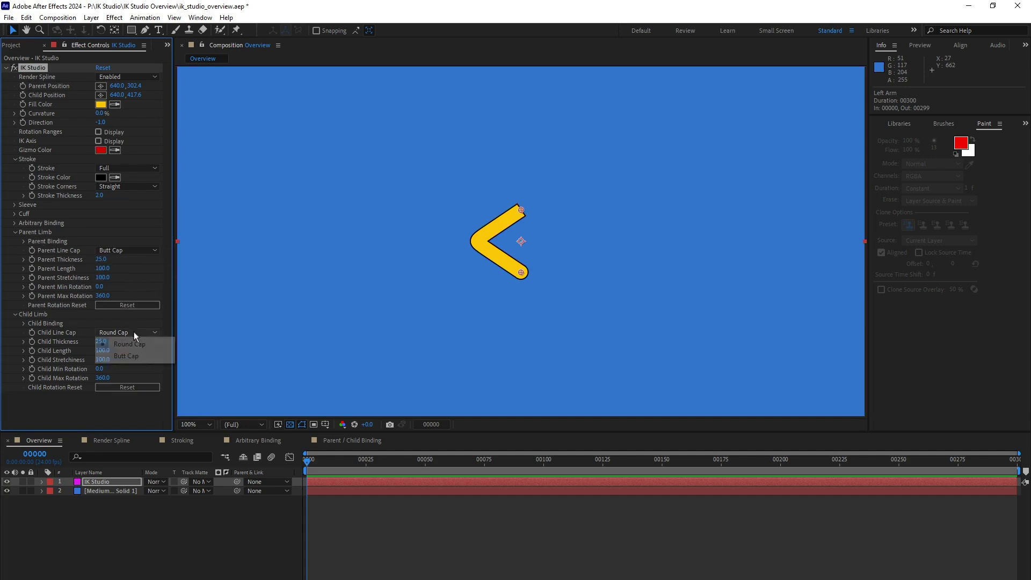
left_click(129, 356)
left_click(134, 252)
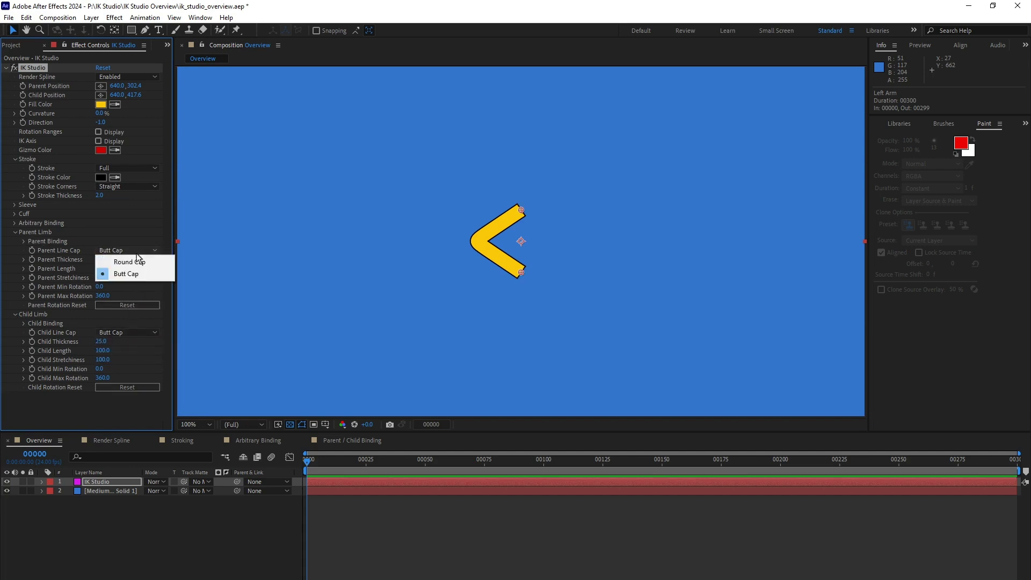
left_click(138, 262)
left_click(131, 333)
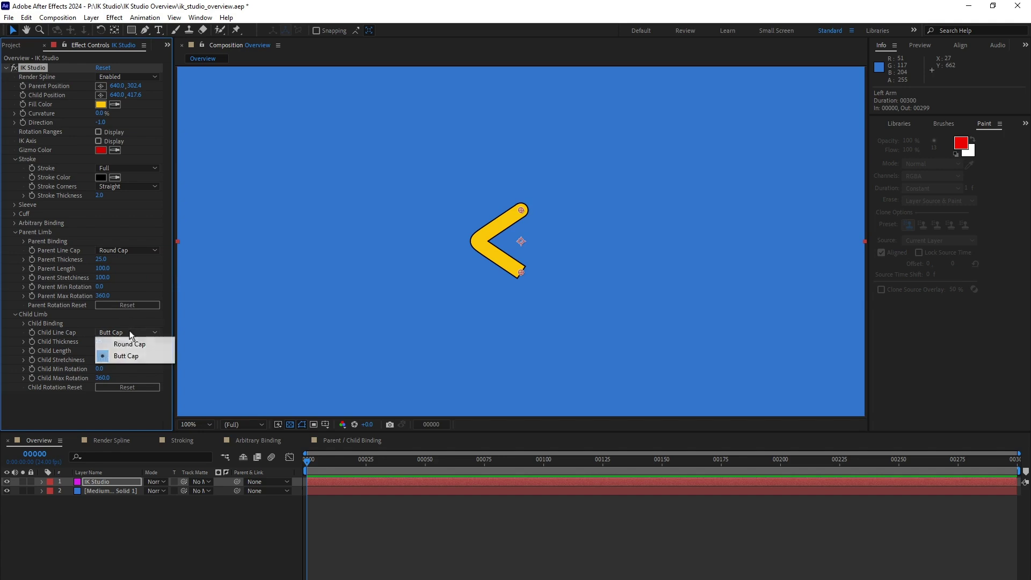
left_click(130, 344)
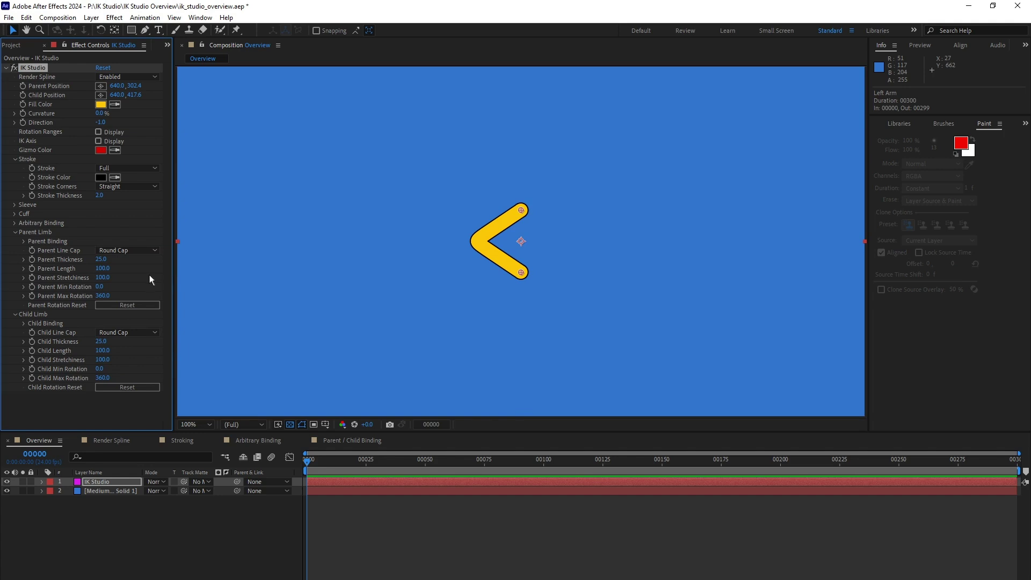
Try a red shade as the limb's Stroke Color and cancel the change
left_click(101, 177)
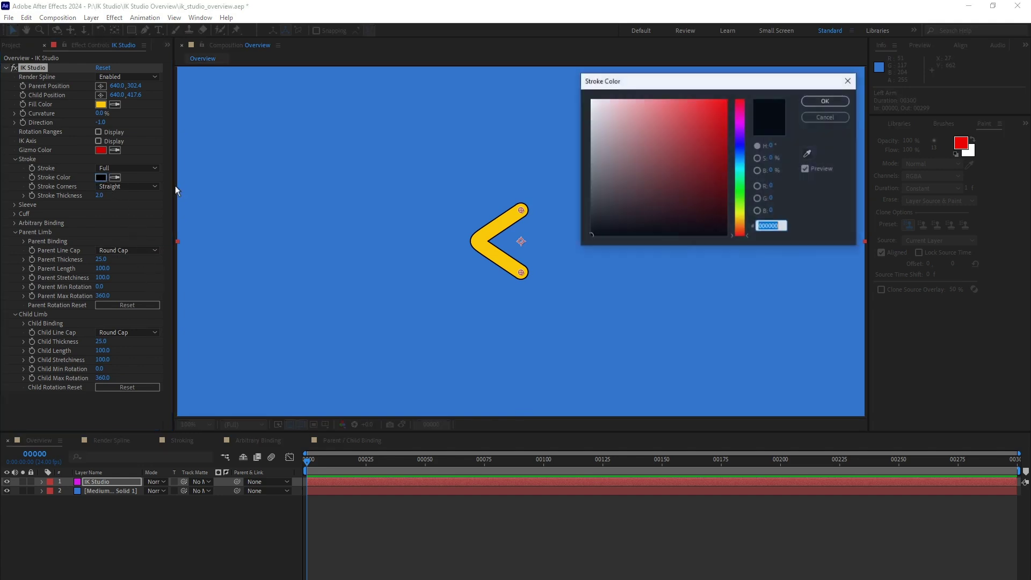
left_click(710, 153)
left_click(825, 117)
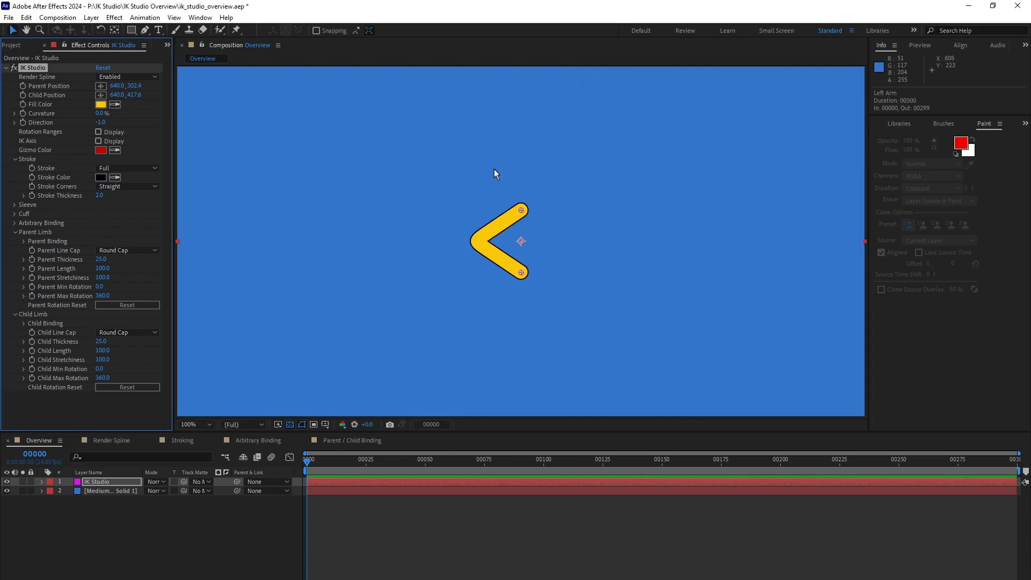
Set the limb's Stroke Corners to Rounded
left_click(137, 187)
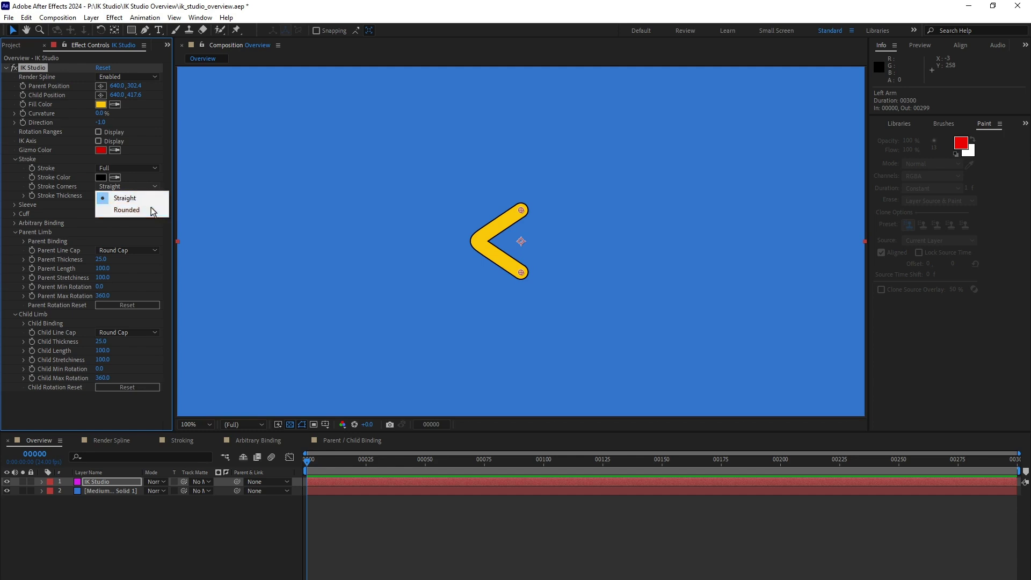
left_click(150, 207)
Set the Parent Line Cap and Child Line Cap to Butt Cap
left_click(133, 251)
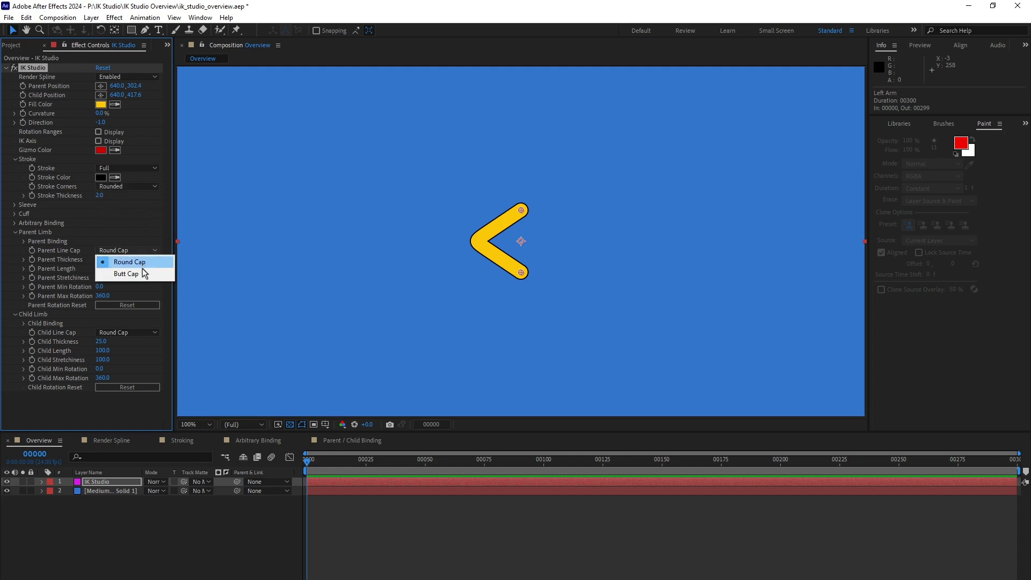
left_click(135, 271)
left_click(151, 336)
left_click(144, 355)
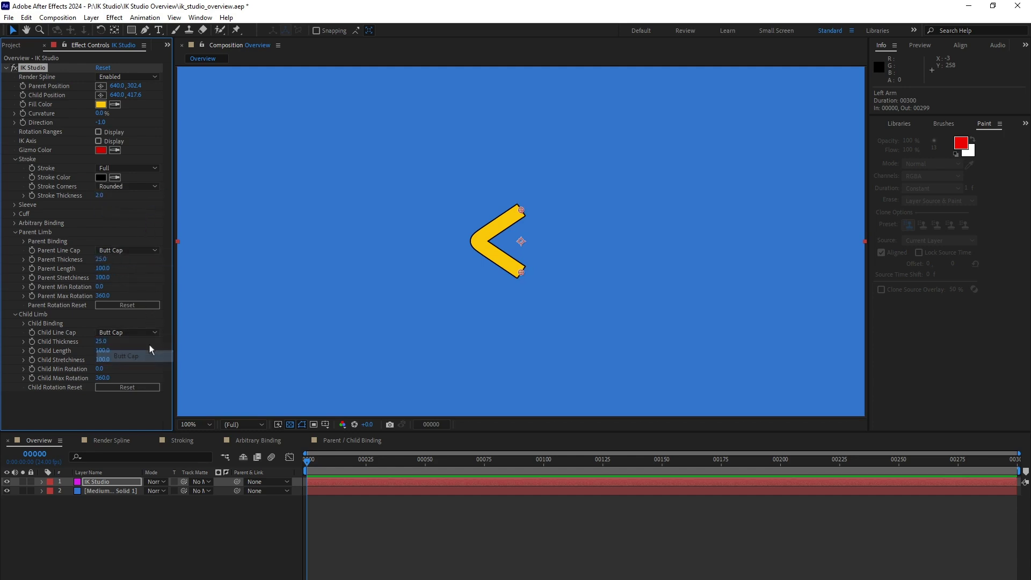
View the composition at 200% and raise the limb's Stroke Thickness to 10
left_click(196, 424)
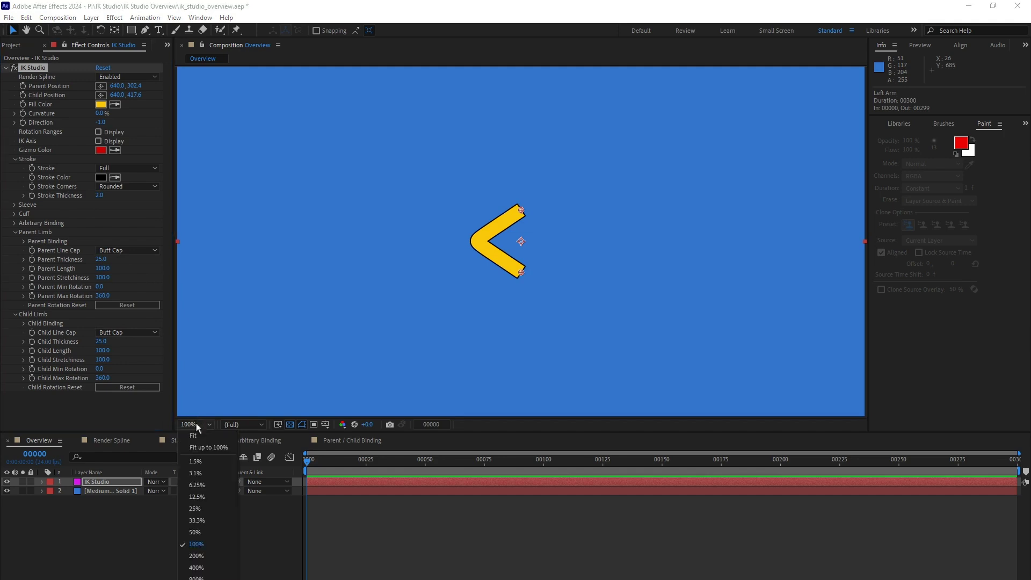
left_click(214, 557)
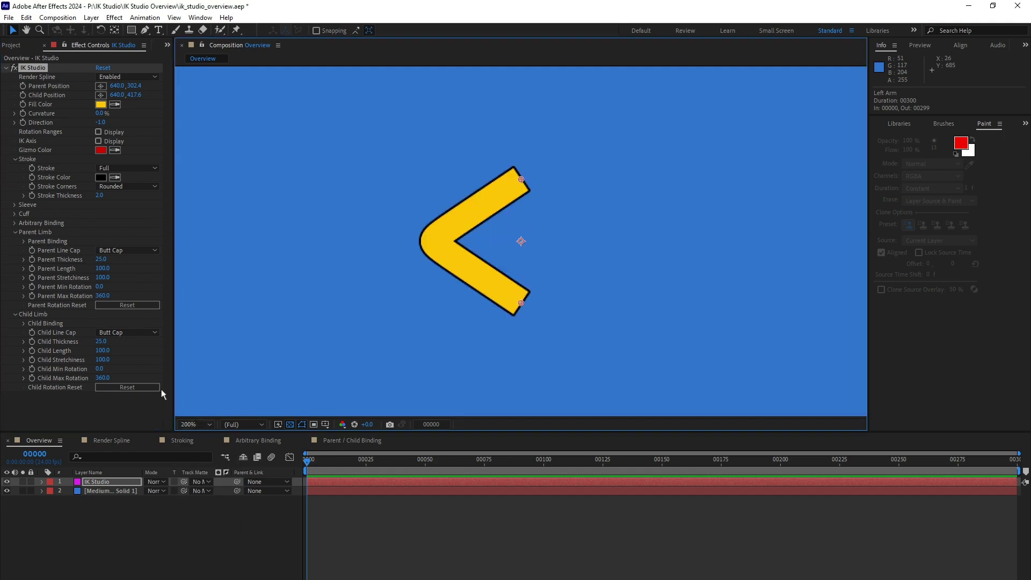
left_click_drag(100, 194, 144, 194)
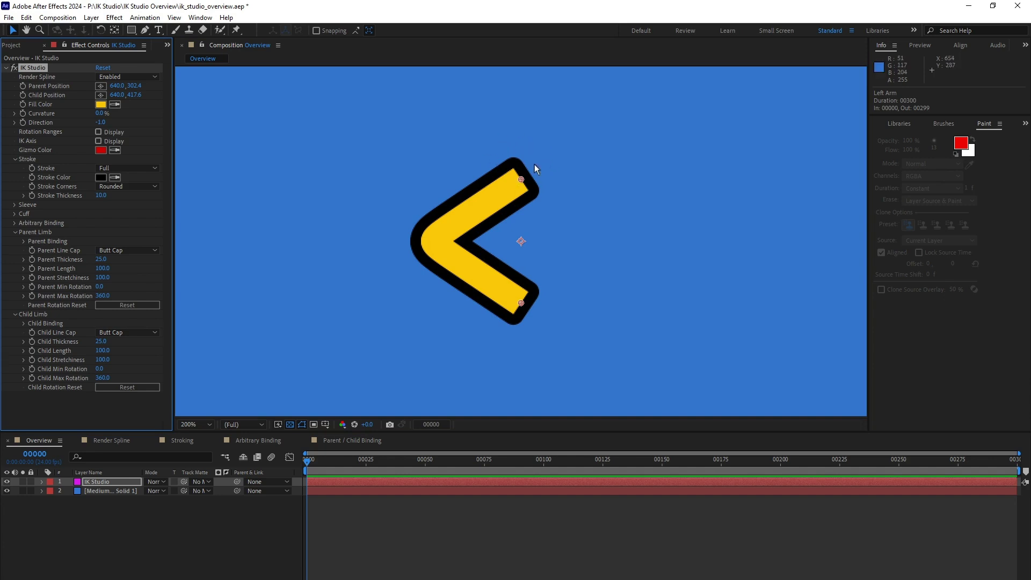
Undo the Stroke Thickness and both line cap changes, and return the composition view to 100%
key("ctrl+z")
key("ctrl+z")
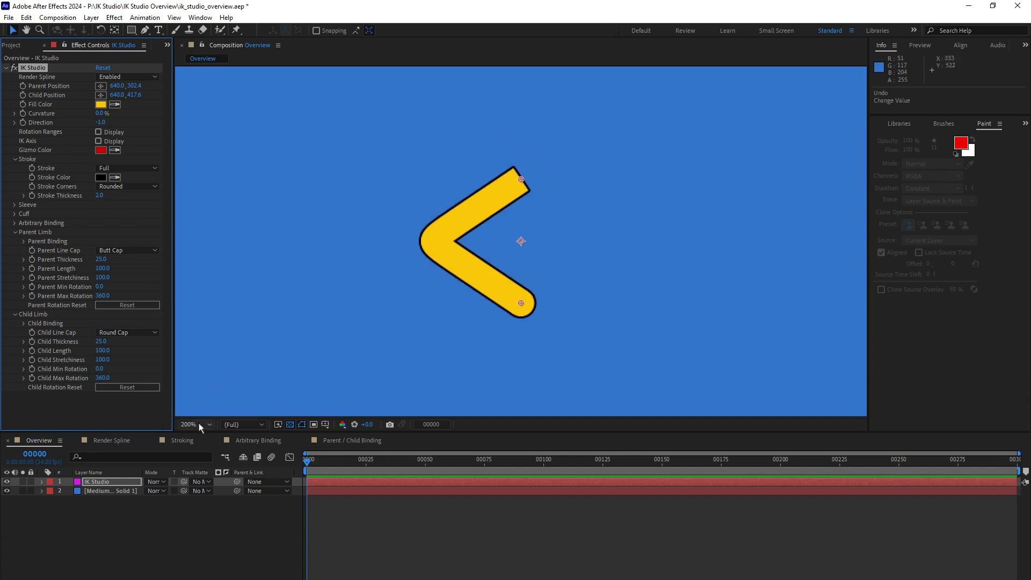
left_click(198, 423)
left_click(195, 541)
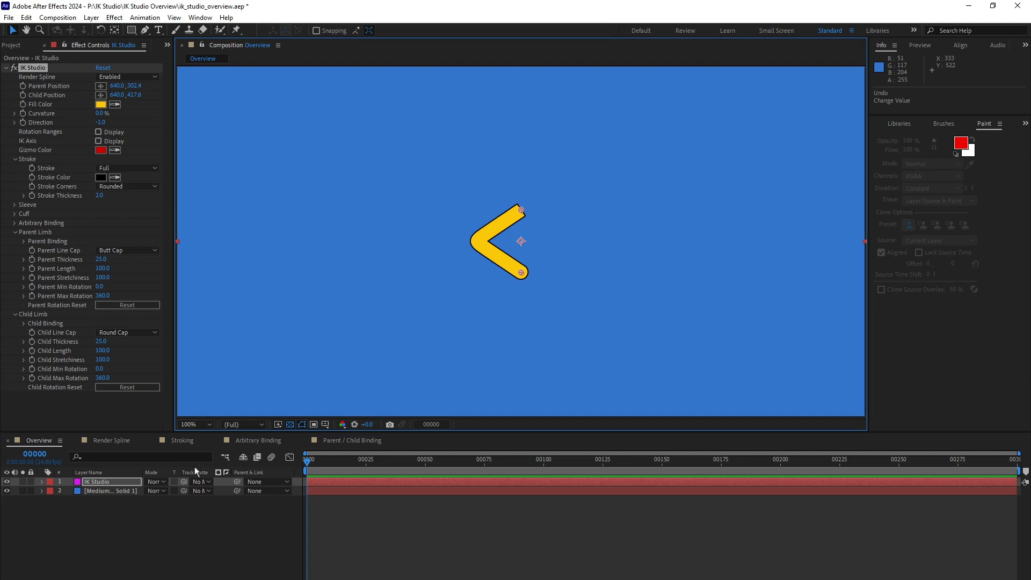
key("ctrl+z")
Collapse the Stroke settings, try the Short sleeve on the limb, and set Sleeve to Long
left_click(17, 159)
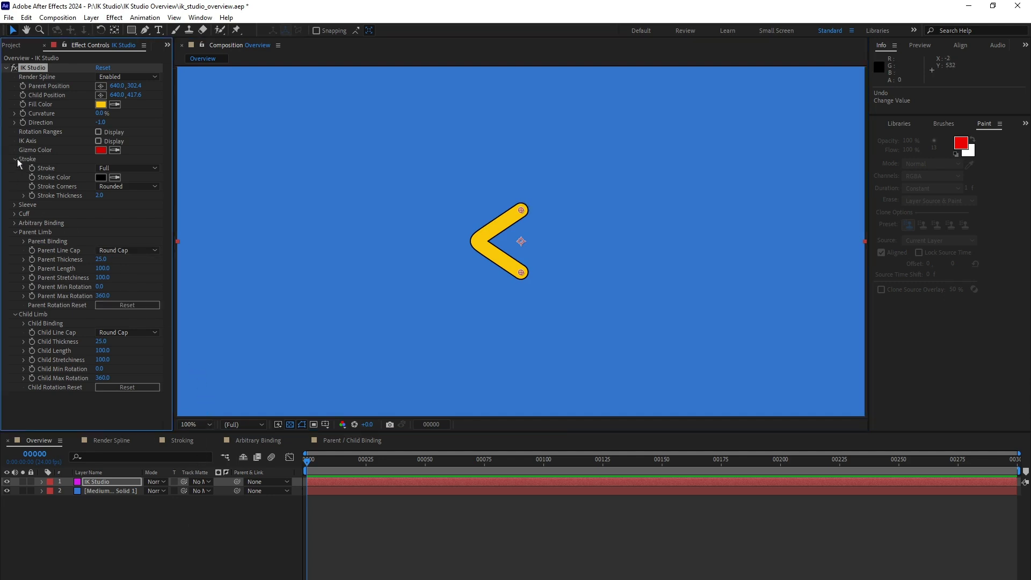
left_click(15, 159)
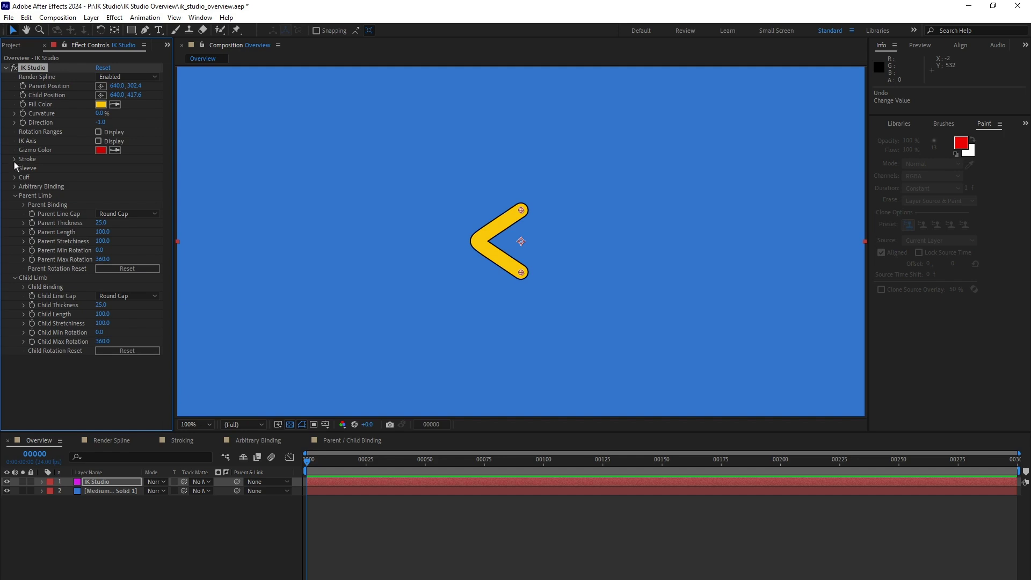
left_click(14, 169)
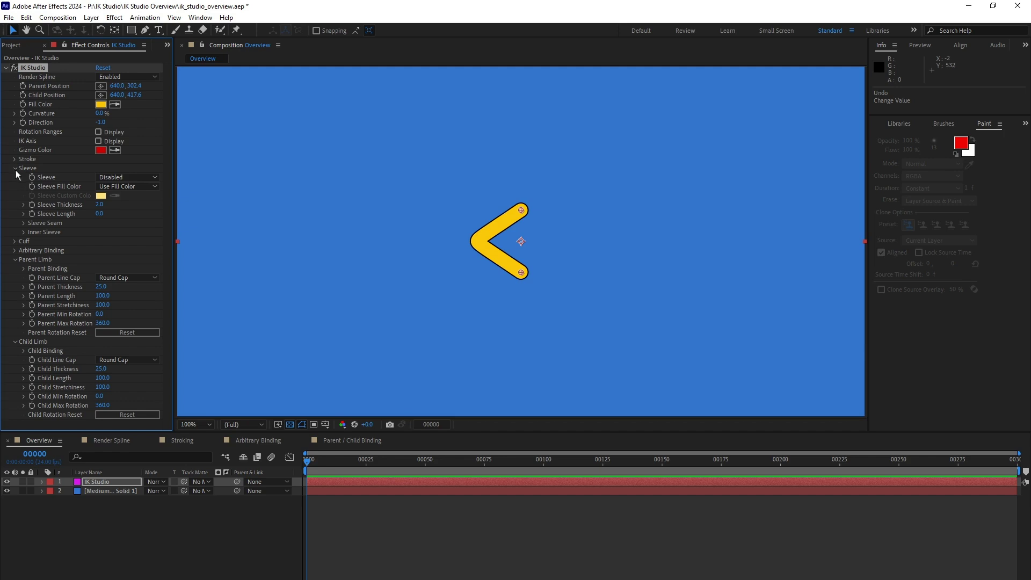
left_click(127, 178)
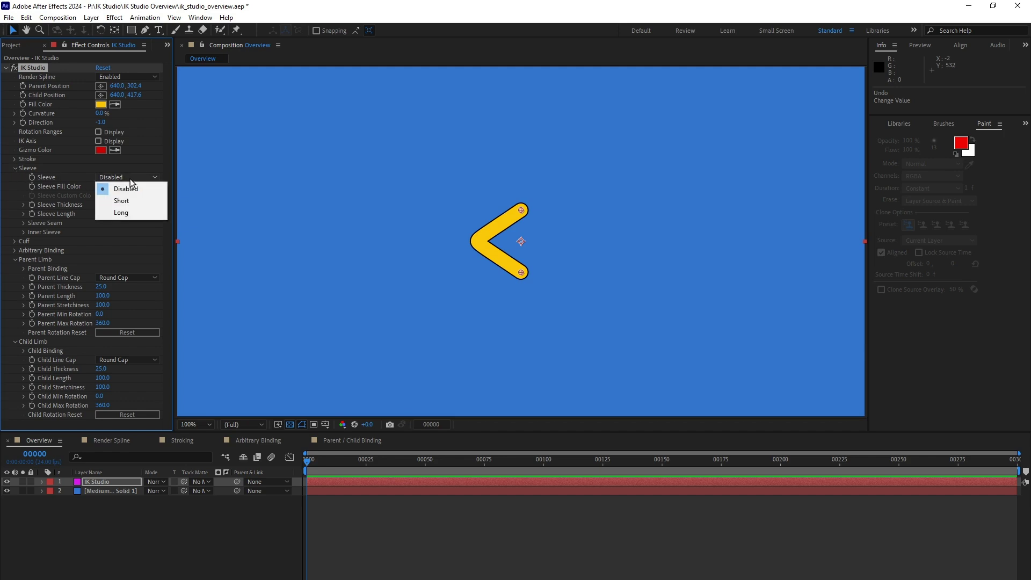
left_click(137, 201)
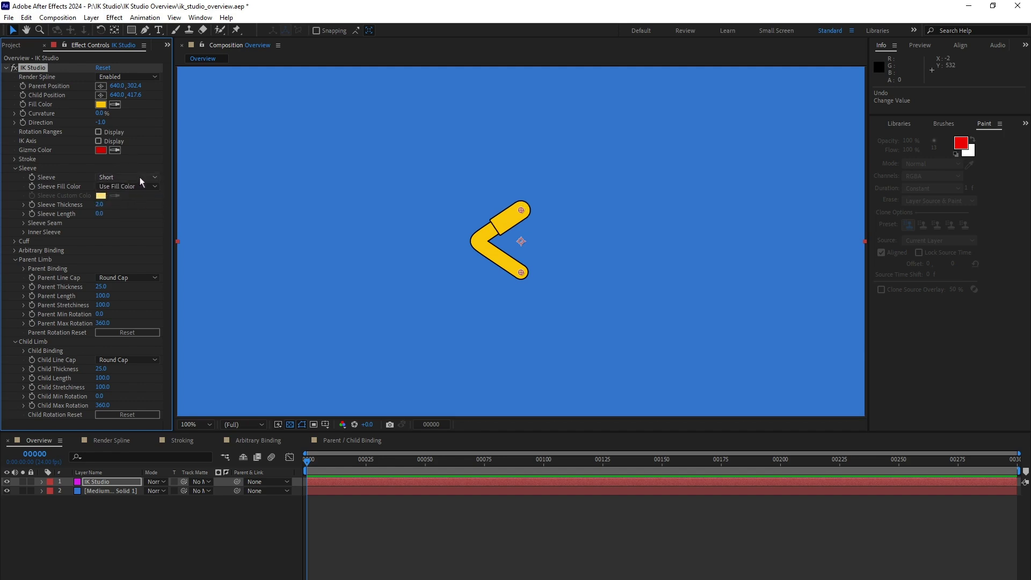
left_click(139, 177)
left_click(142, 214)
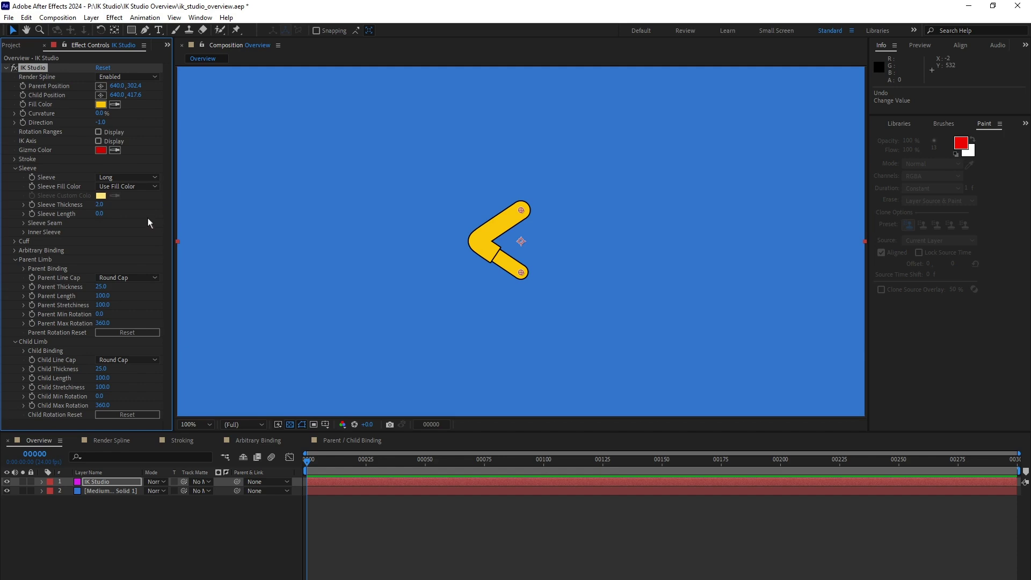
Try a Custom Sleeve Fill Color with green 00FF90, cancel it and revert to Use Fill Color
left_click(149, 186)
left_click(141, 210)
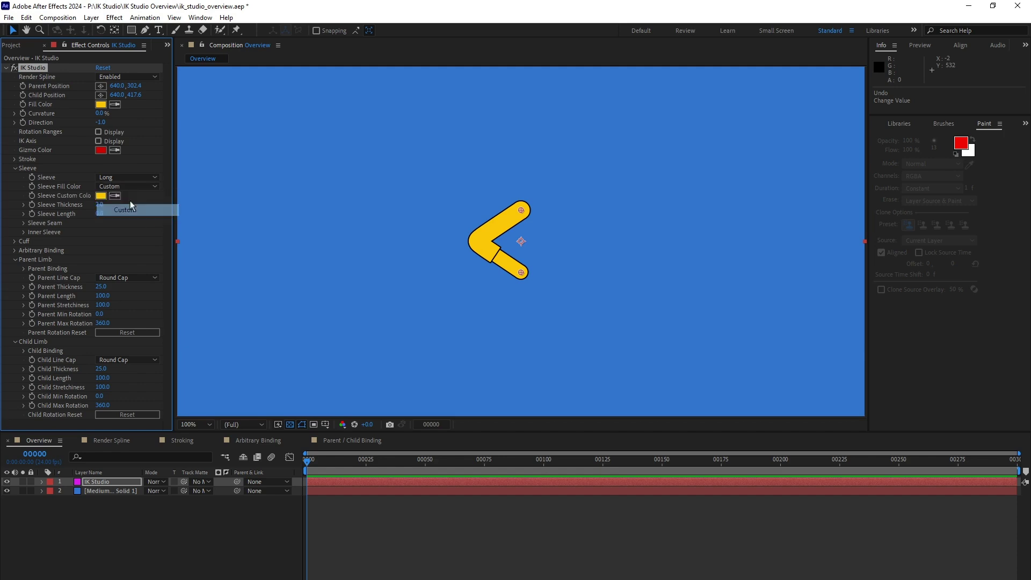
left_click(101, 196)
left_click(743, 150)
left_click_drag(744, 151, 744, 181)
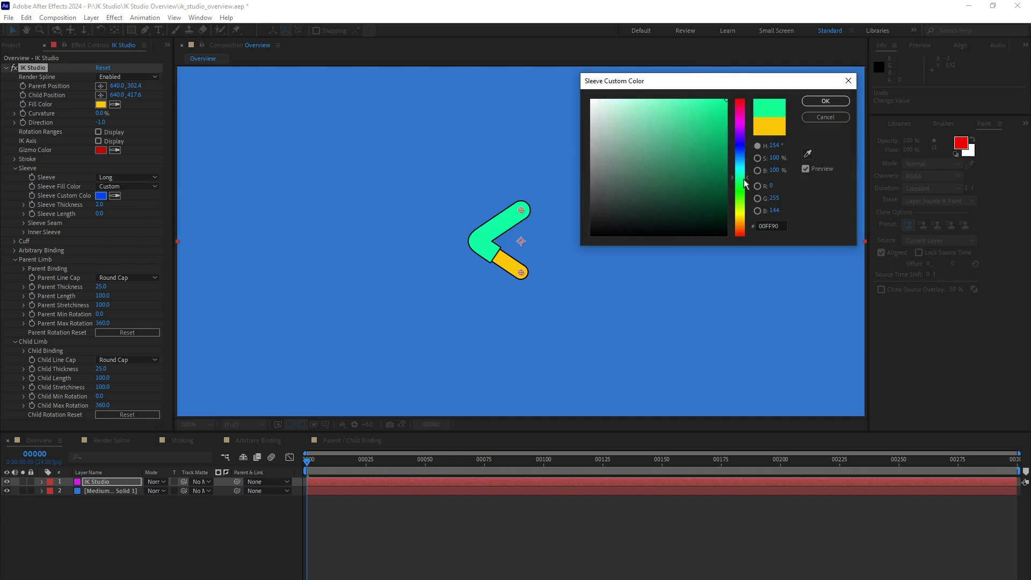
left_click(825, 117)
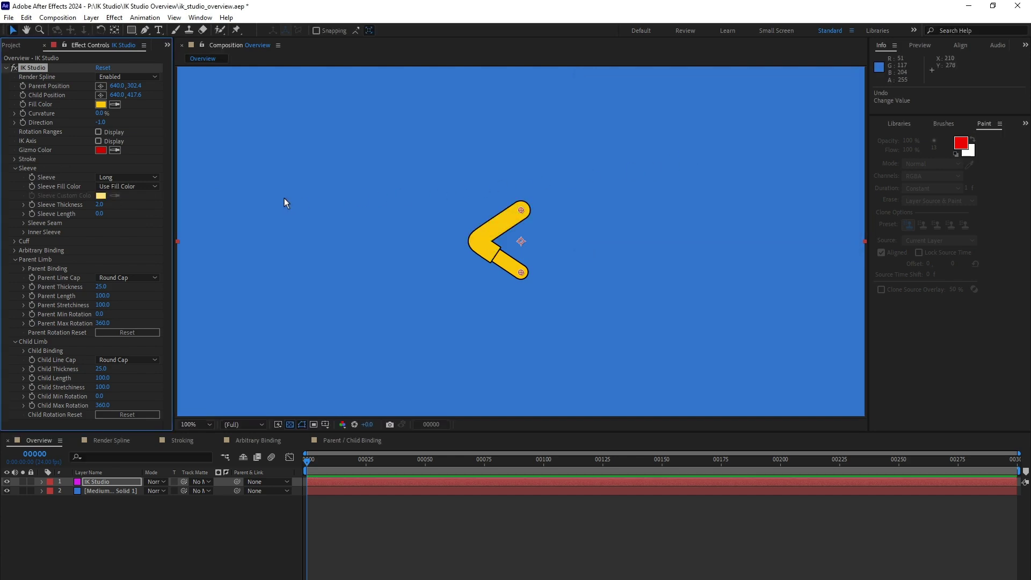
Try adjusting the sleeve size, and try Butt Cap as the Parent Line Cap before restoring Round Cap
mouse_move(99, 208)
left_mouse_down()
mouse_move(160, 214)
mouse_move(111, 214)
left_mouse_up()
left_click(146, 276)
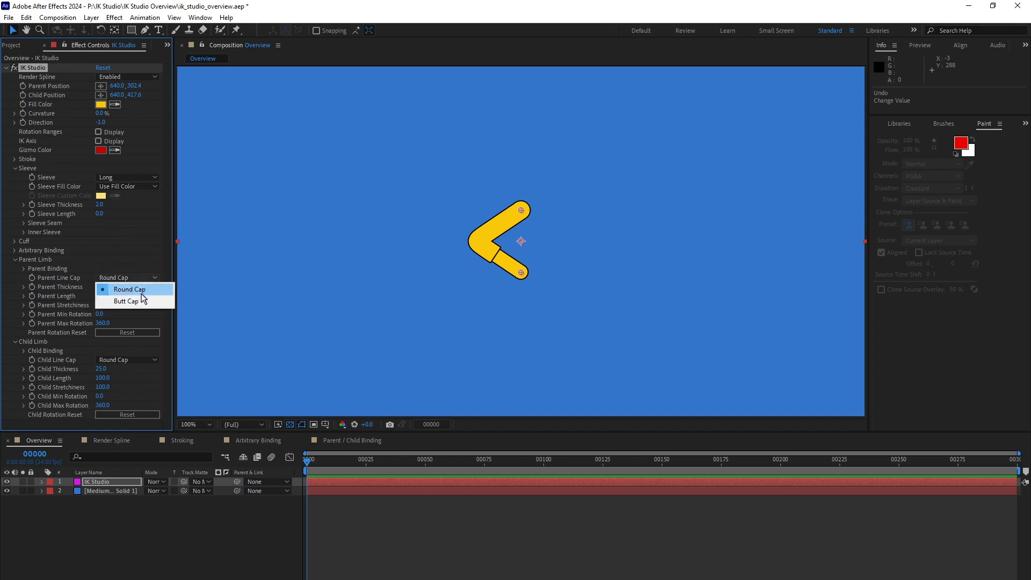
left_click(140, 302)
left_click(140, 276)
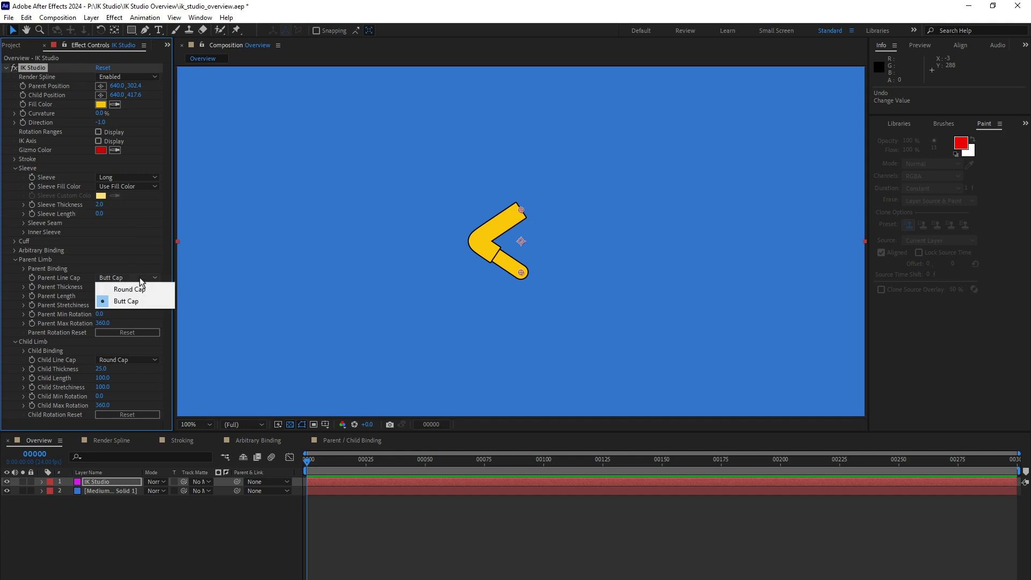
left_click(142, 290)
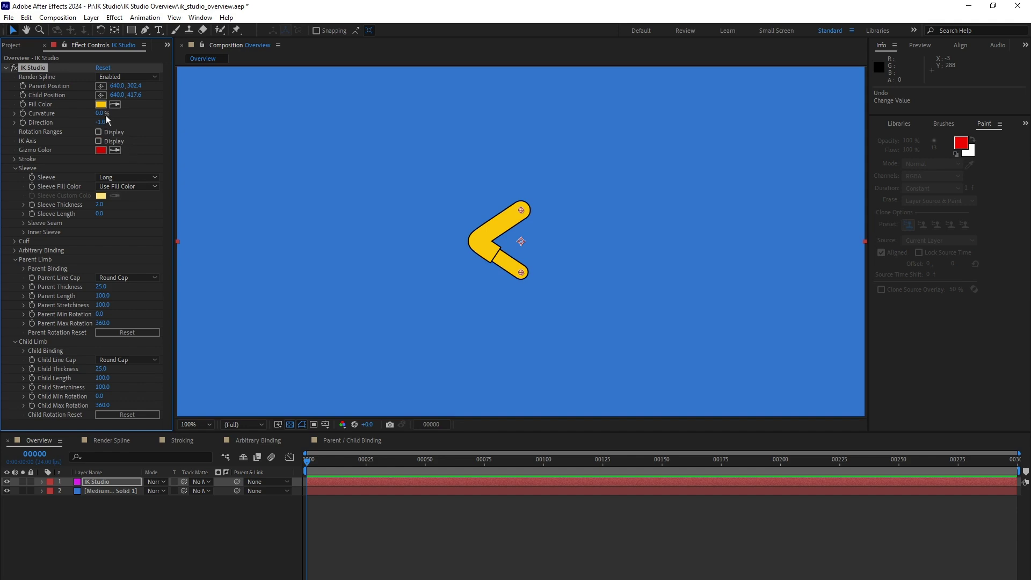
Try a higher Curvature on the sleeved limb and undo the change
left_click_drag(99, 114, 120, 123)
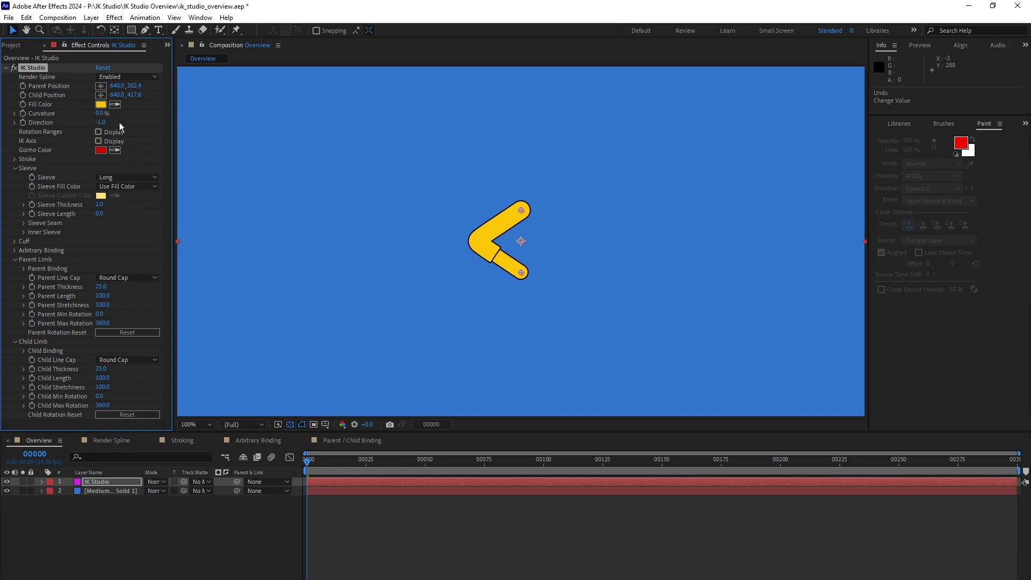
key("ctrl+z")
key("ctrl+z")
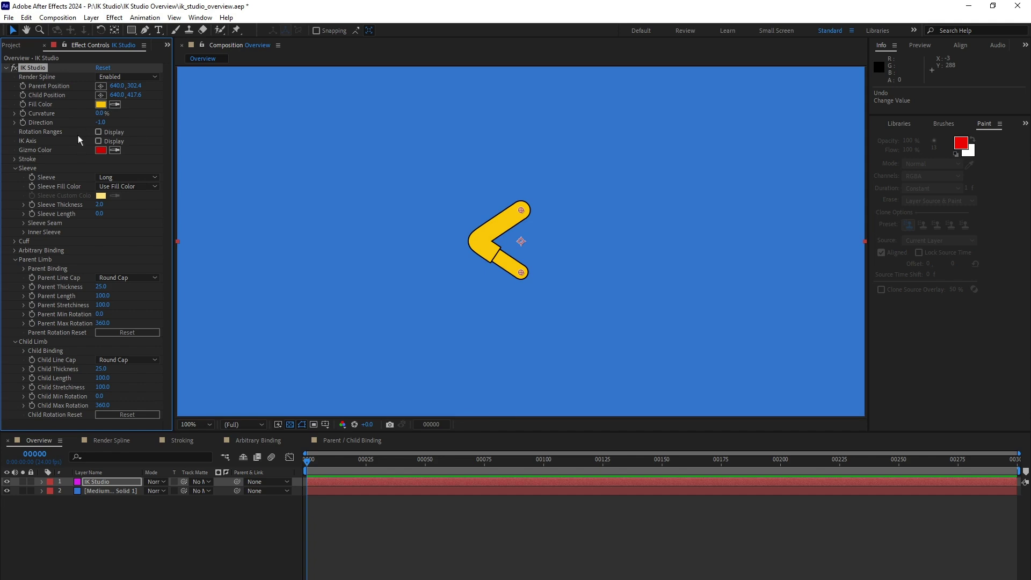
Enable the Sleeve Seam, try a Custom seam color and revert it to Use Stroke Color
left_click(24, 223)
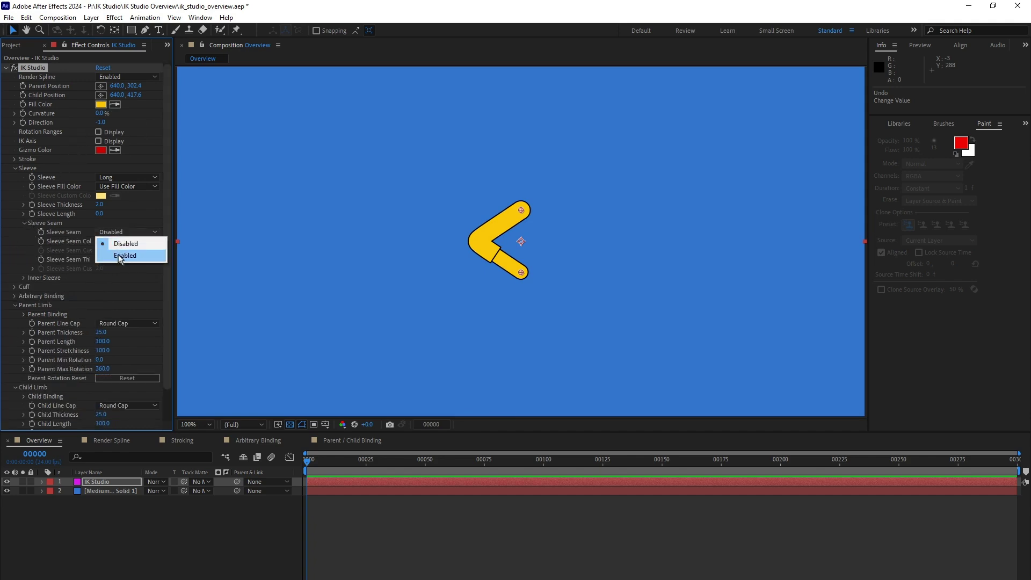
left_click(122, 255)
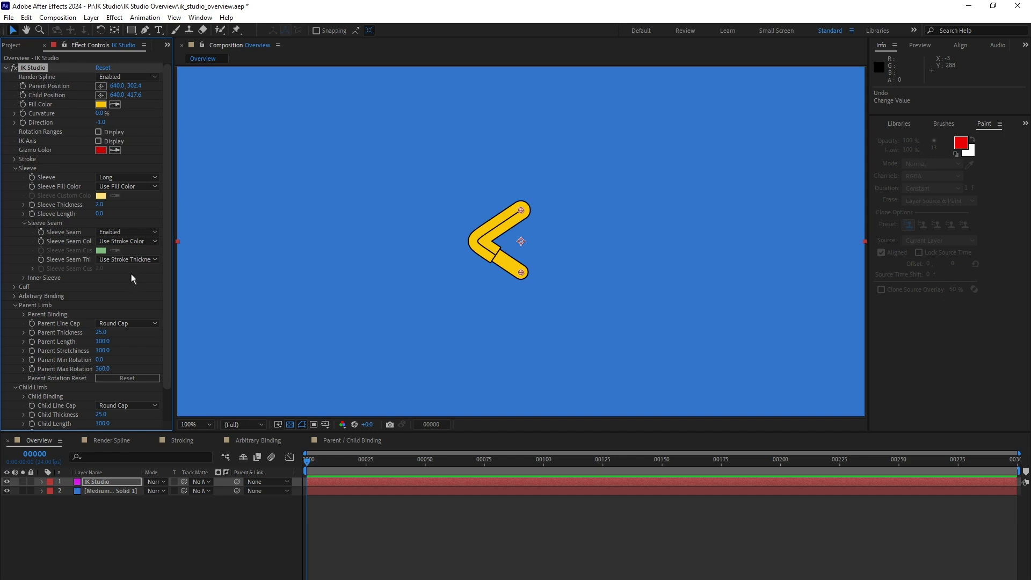
left_click(143, 241)
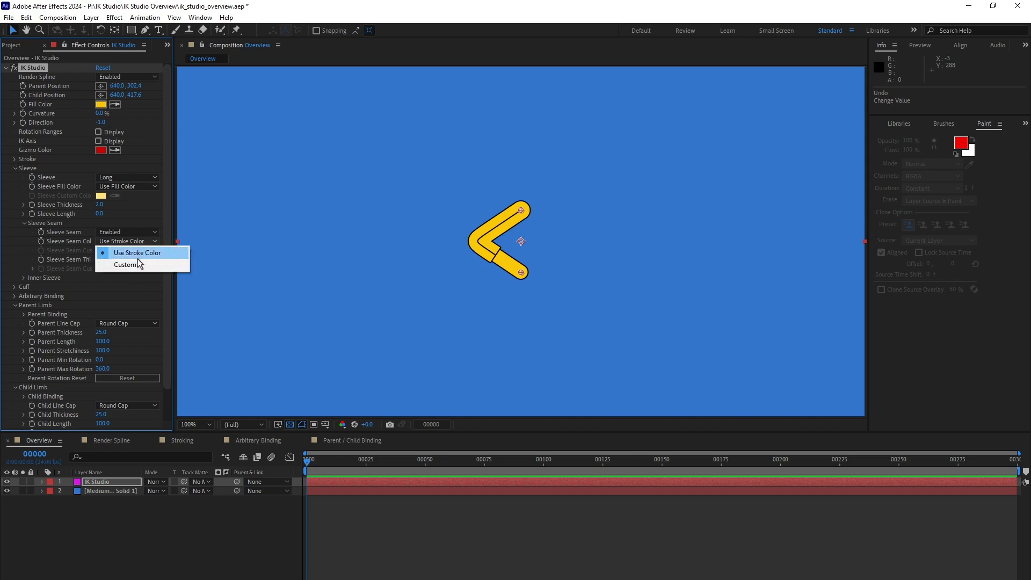
left_click(129, 265)
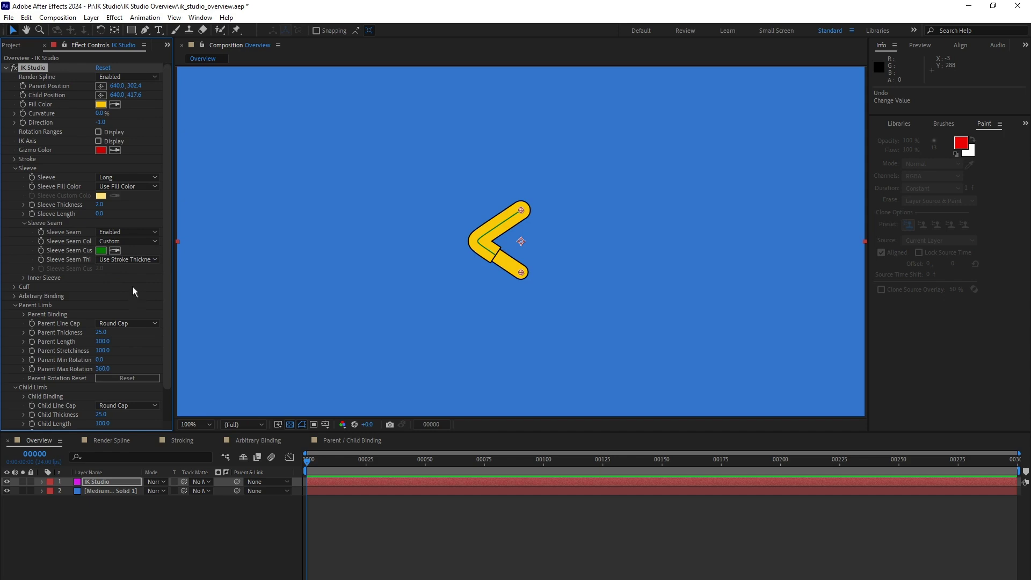
key("ctrl+z")
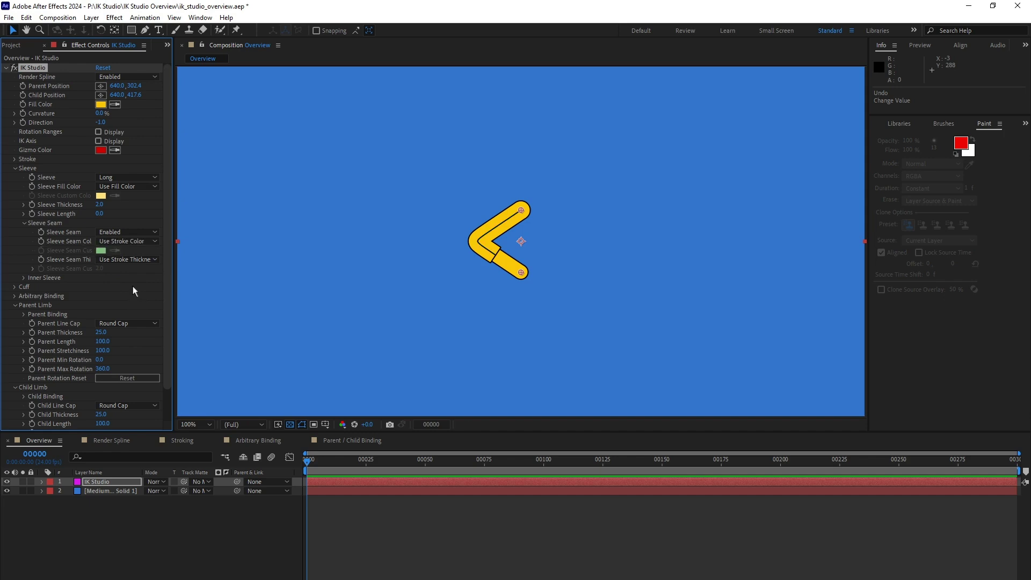
Try a Custom Sleeve Seam Thickness with a changed value and undo both changes
left_click(140, 261)
left_click(137, 284)
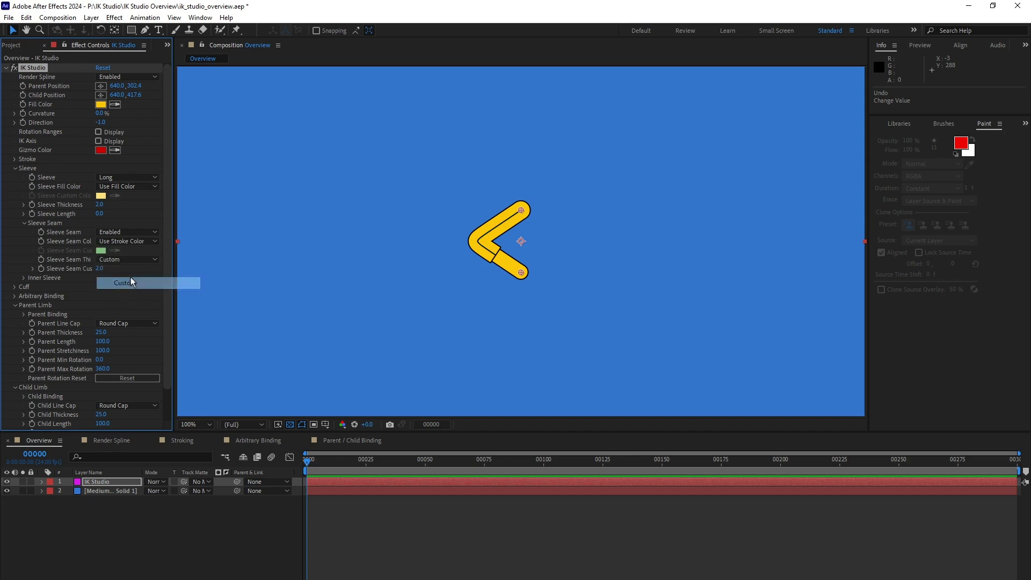
left_click_drag(100, 269, 110, 273)
key("ctrl+z")
key("ctrl+z")
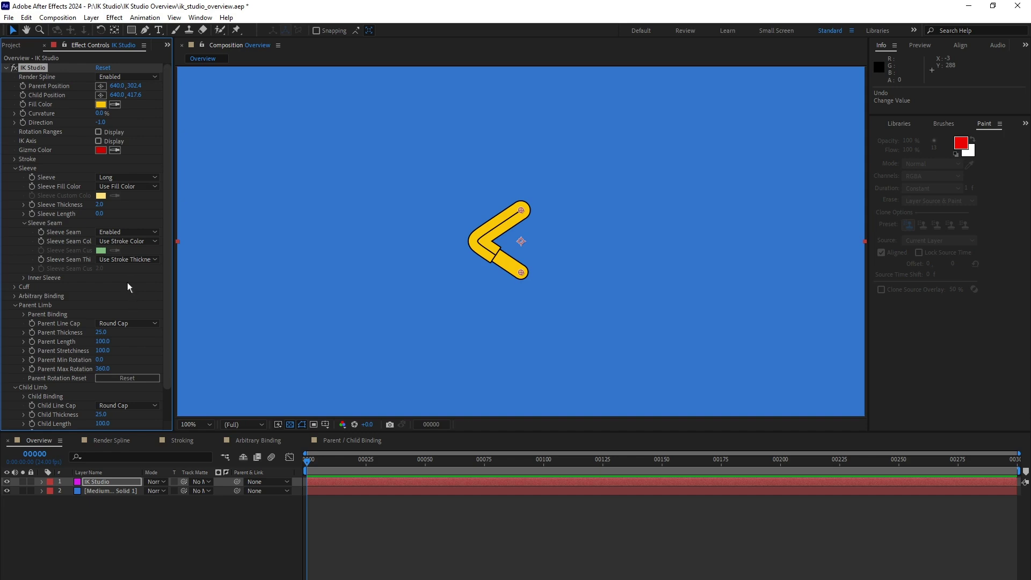
Expand the Inner Sleeve settings and enable the Inner Sleeve on the limb
left_click(24, 277)
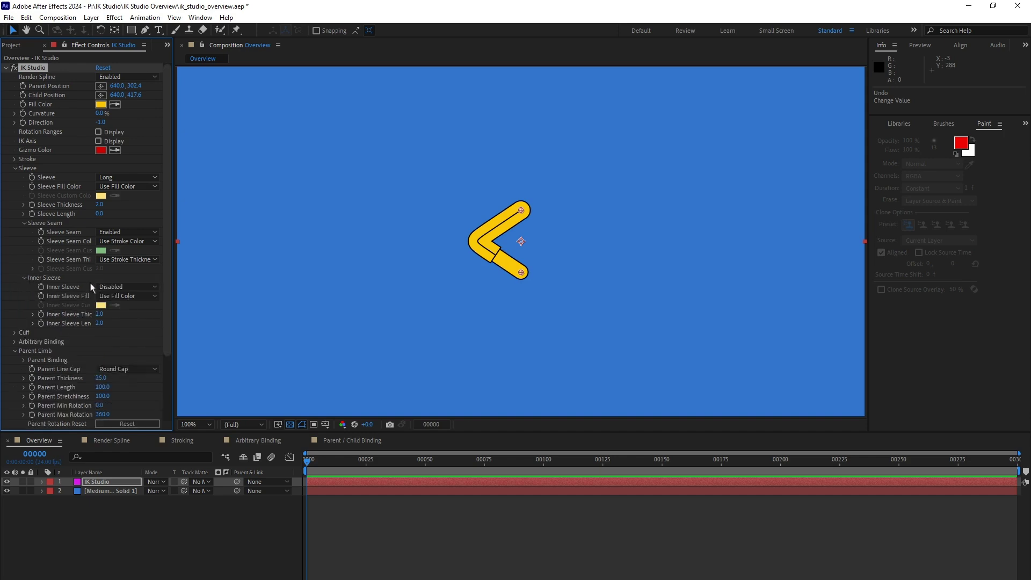
left_click(116, 287)
left_click(128, 295)
Give the Inner Sleeve a Custom white fill, with thickness 1.5 and length 5.4
left_click(134, 296)
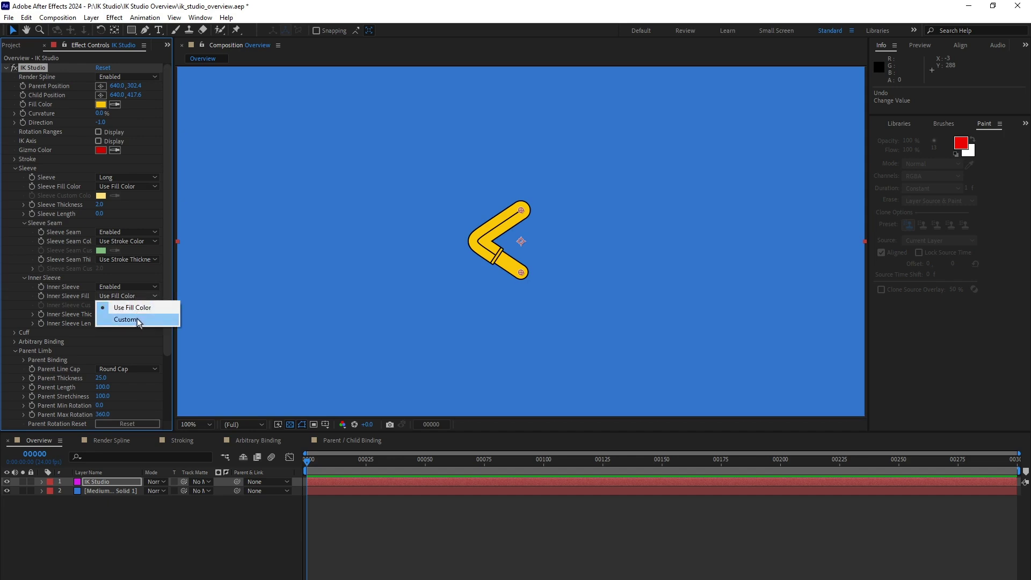
left_click(128, 318)
left_click(101, 305)
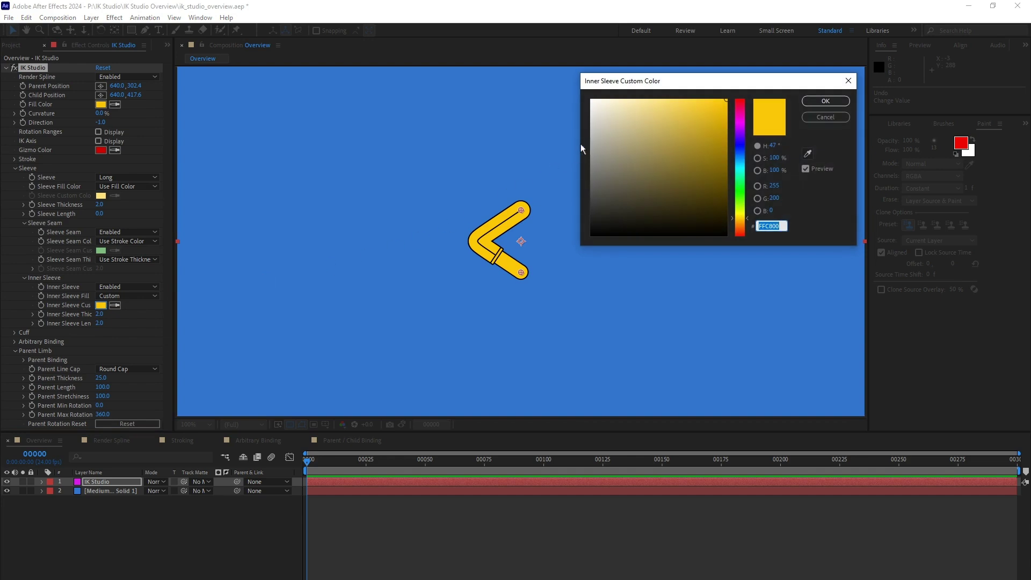
left_click(590, 100)
left_click(826, 101)
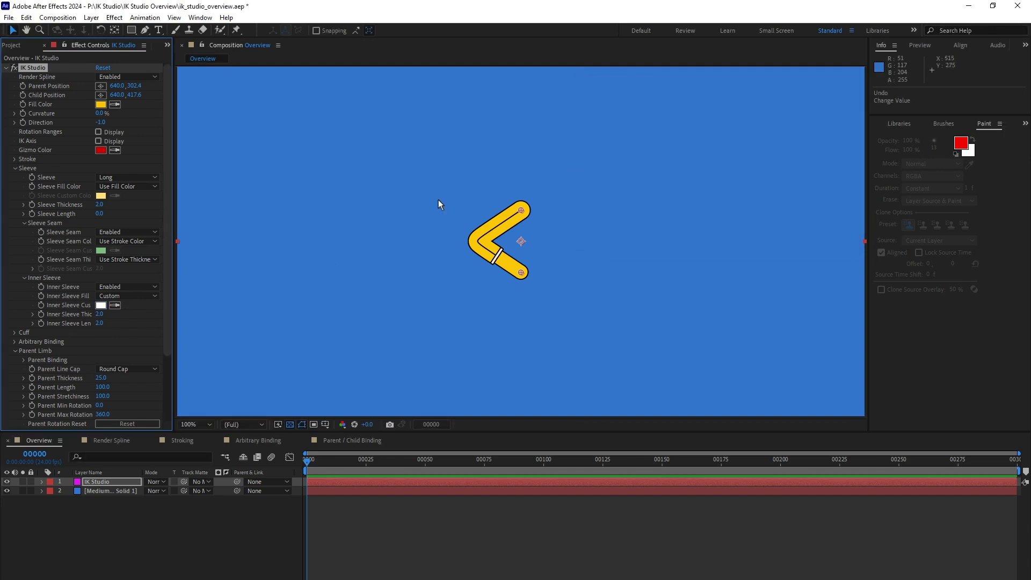
mouse_move(100, 317)
left_mouse_down()
mouse_move(128, 318)
mouse_move(90, 318)
mouse_move(138, 324)
mouse_move(114, 321)
left_mouse_up()
Expand the Cuff settings and enable the Cuff on the limb
left_click(15, 333)
left_click(117, 342)
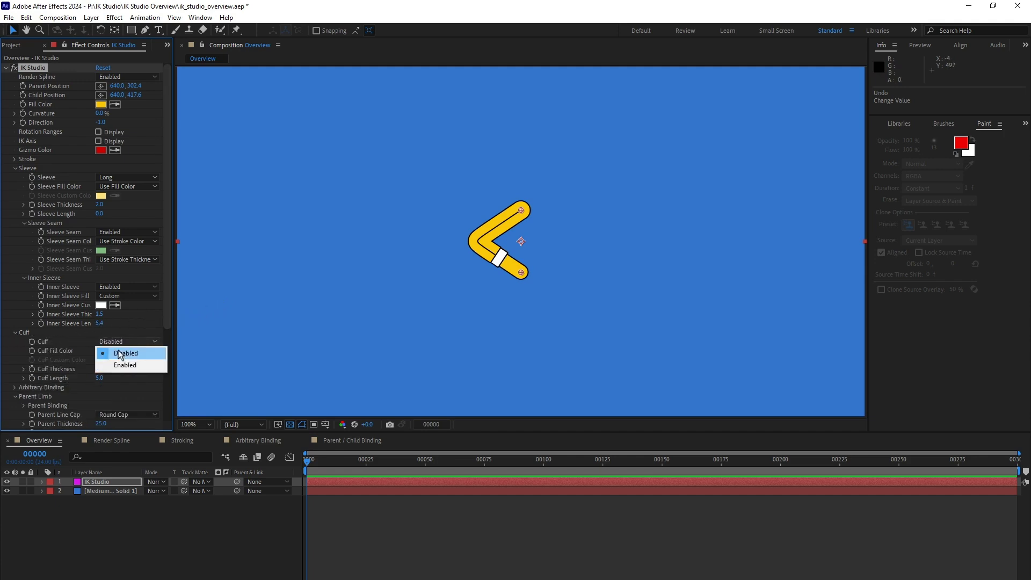
left_click(127, 365)
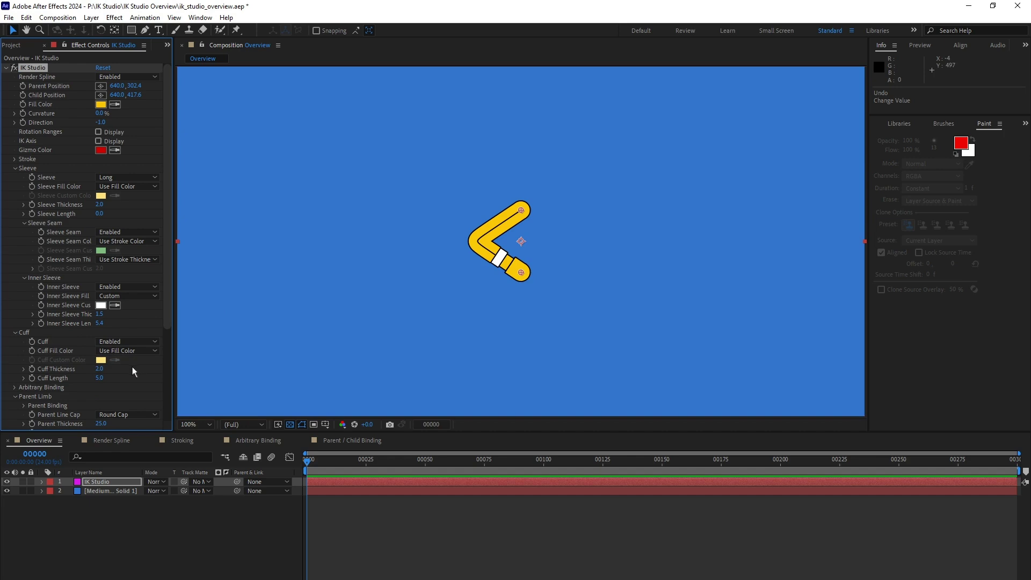
Try Butt Cap as the Child Line Cap on the cuffed limb and restore Round Cap
scroll(171, 322, "down", 1)
left_click_drag(170, 322, 170, 414)
left_click(144, 375)
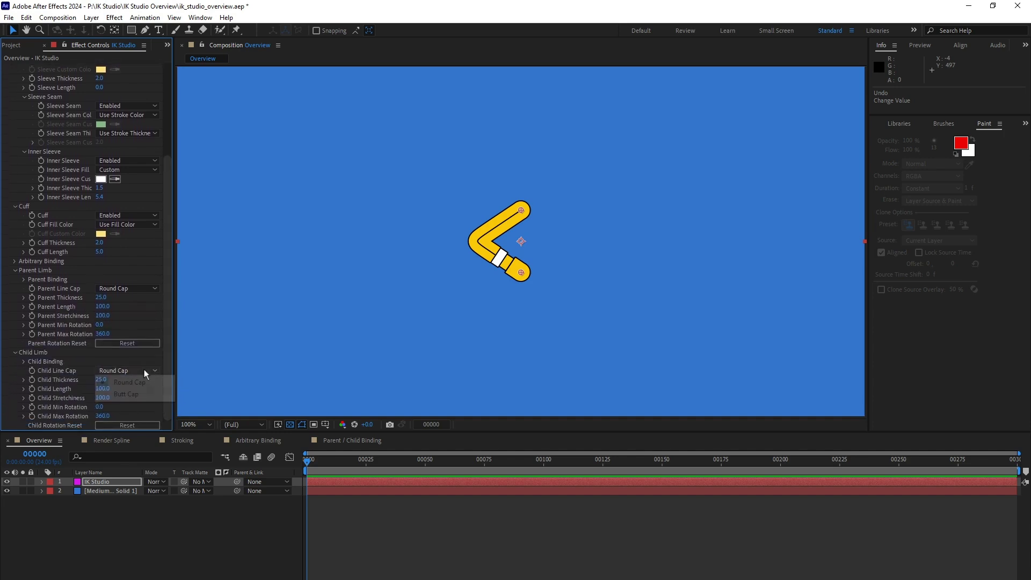
left_click(143, 394)
left_click(143, 372)
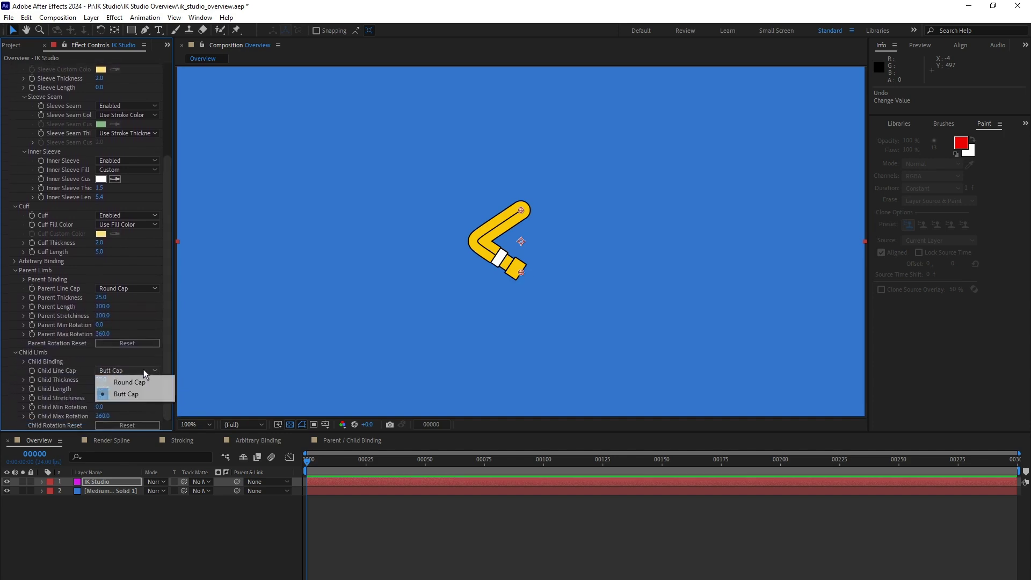
left_click(141, 380)
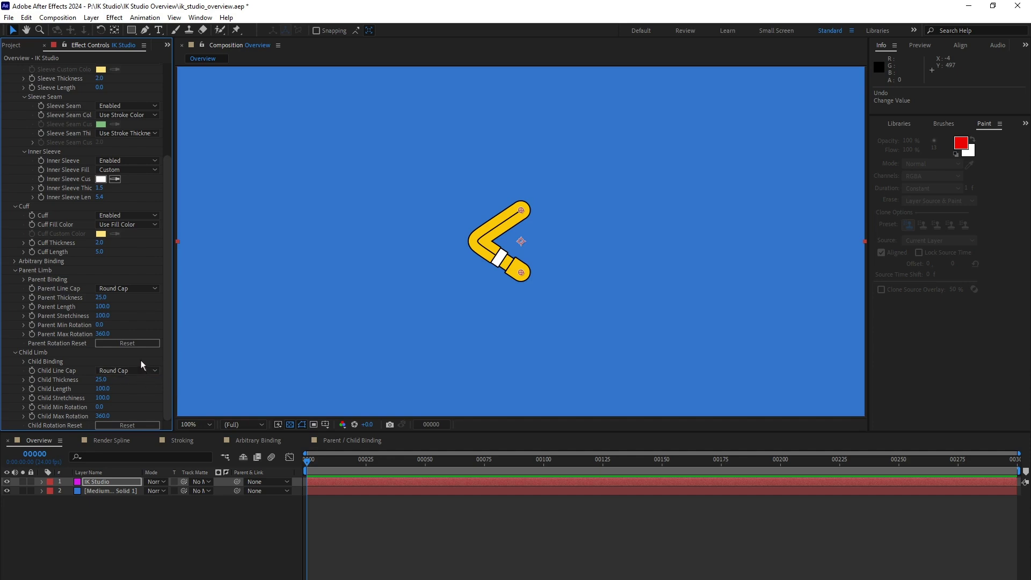
Try a Custom Cuff Fill Color with a different hue, cancel the color choice and undo the last change
left_click(129, 225)
left_click(121, 243)
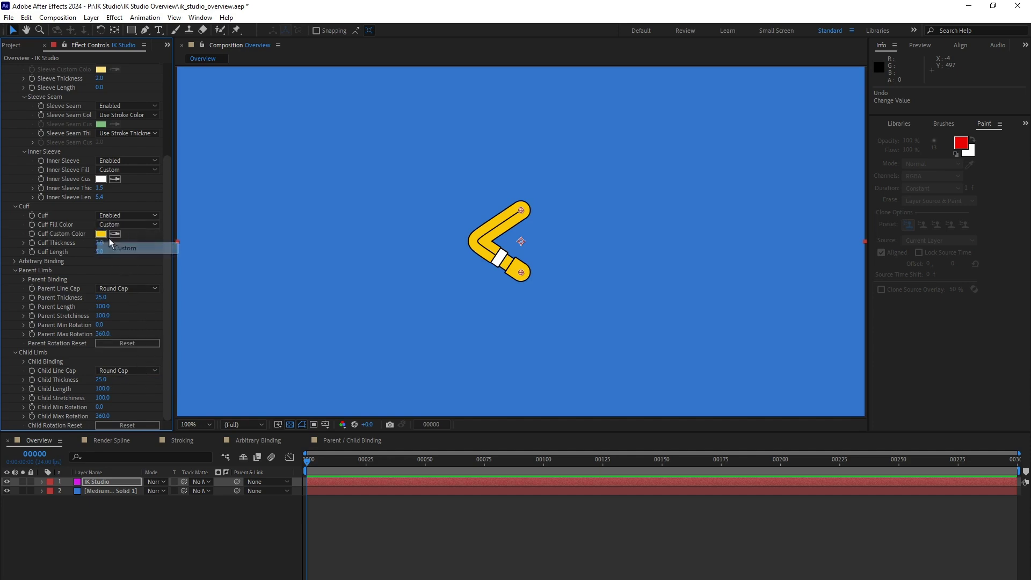
left_click(101, 234)
left_click_drag(742, 146, 741, 172)
left_click(822, 117)
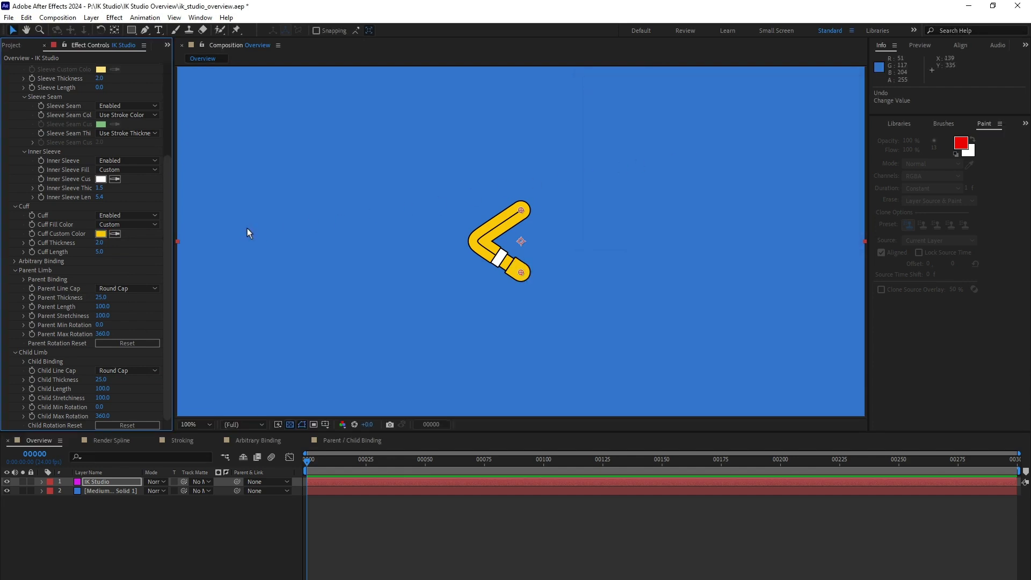
key("ctrl+z")
Try adjusting the cuff's size and undo the changes
mouse_move(100, 243)
left_mouse_down()
mouse_move(120, 241)
mouse_move(102, 255)
mouse_move(123, 257)
mouse_move(92, 255)
left_mouse_up()
key("ctrl+z")
key("ctrl+z")
key("ctrl+z")
key("ctrl+z")
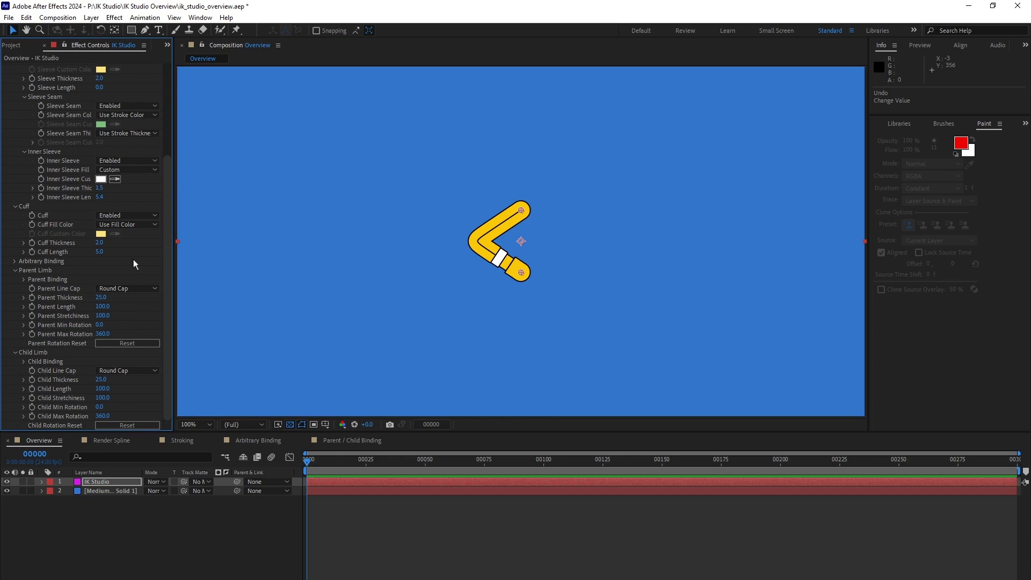
Open the Arbitrary Binding composition and show its Tattoo layer
left_click(266, 440)
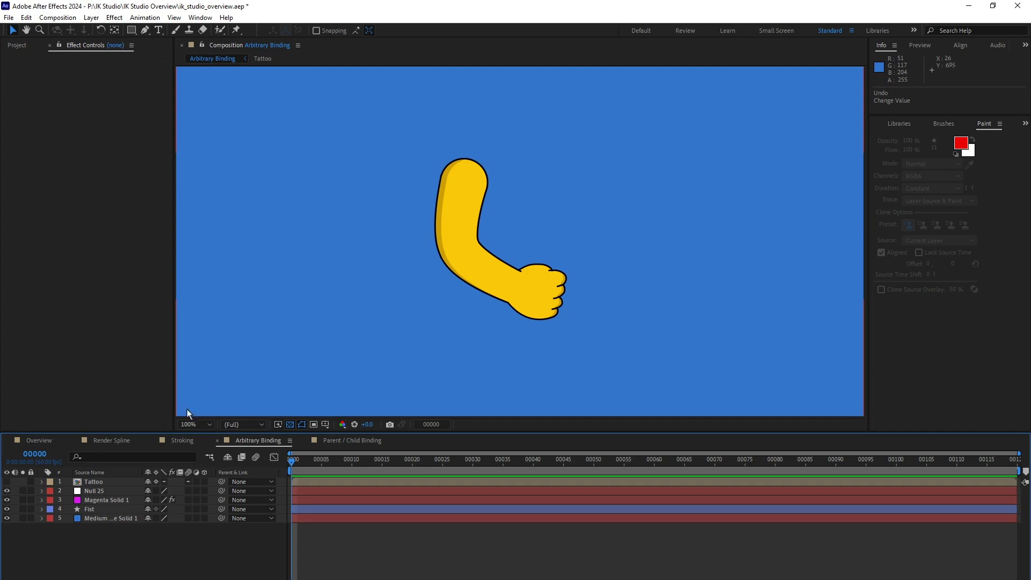
left_click(7, 483)
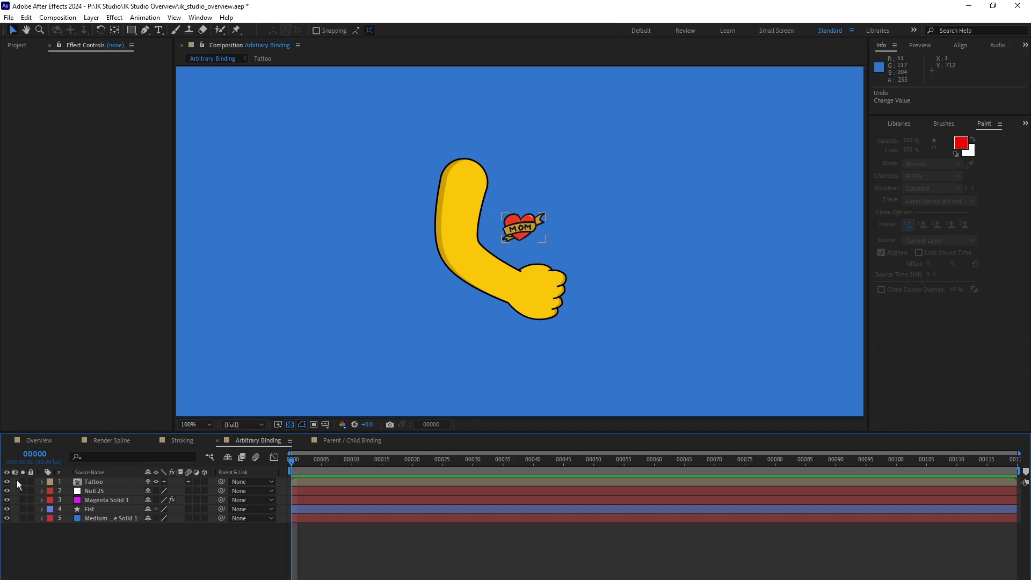
Set the Arbitrary Binding Layer on Magenta Solid 1 to Tattoo and hide the original Tattoo layer
left_click(108, 500)
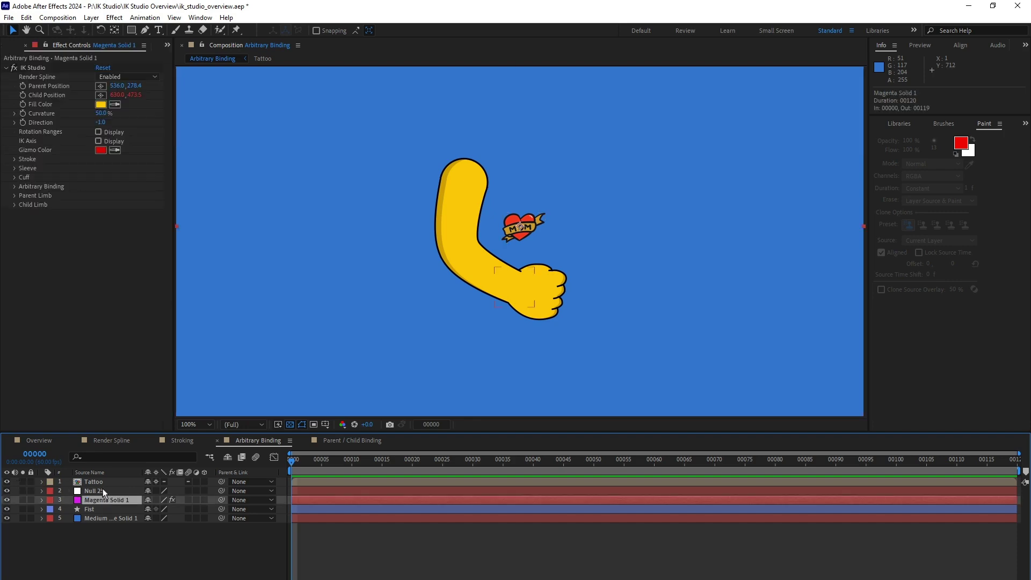
left_click(14, 186)
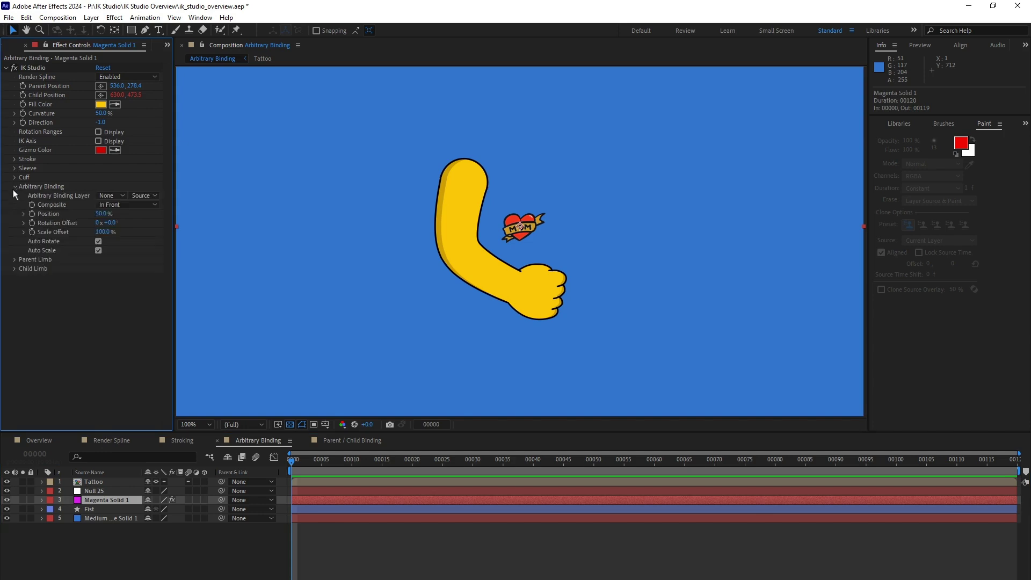
left_click(107, 196)
left_click(124, 221)
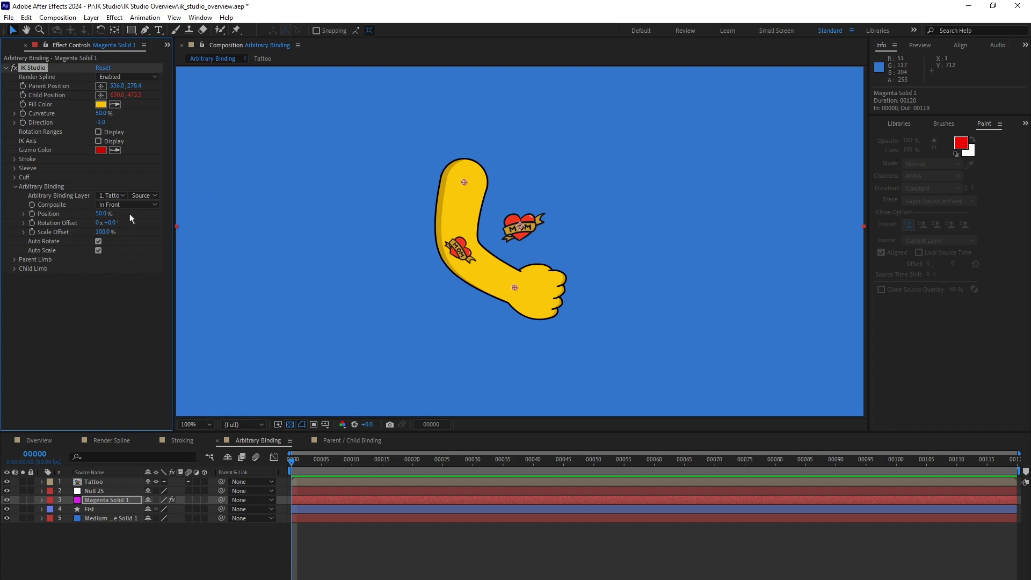
left_click(7, 482)
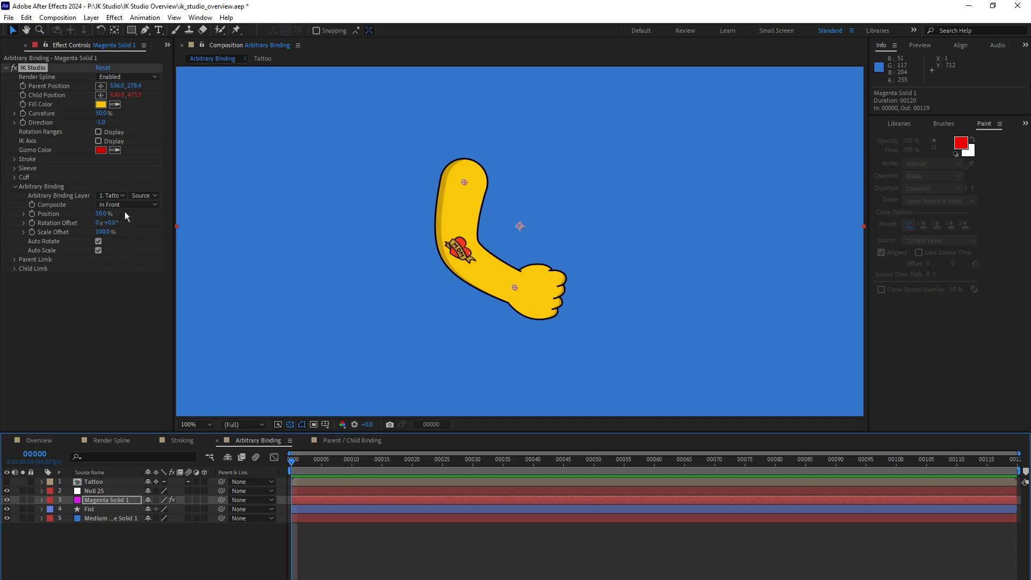
Try Behind as the tattoo binding's Composite mode and restore In Front
left_click(137, 204)
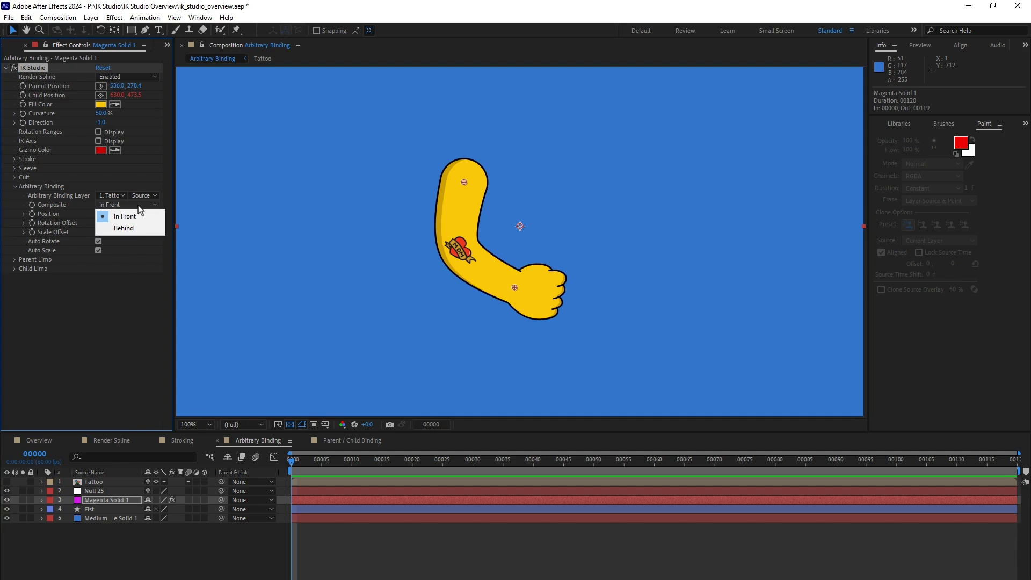
left_click(137, 228)
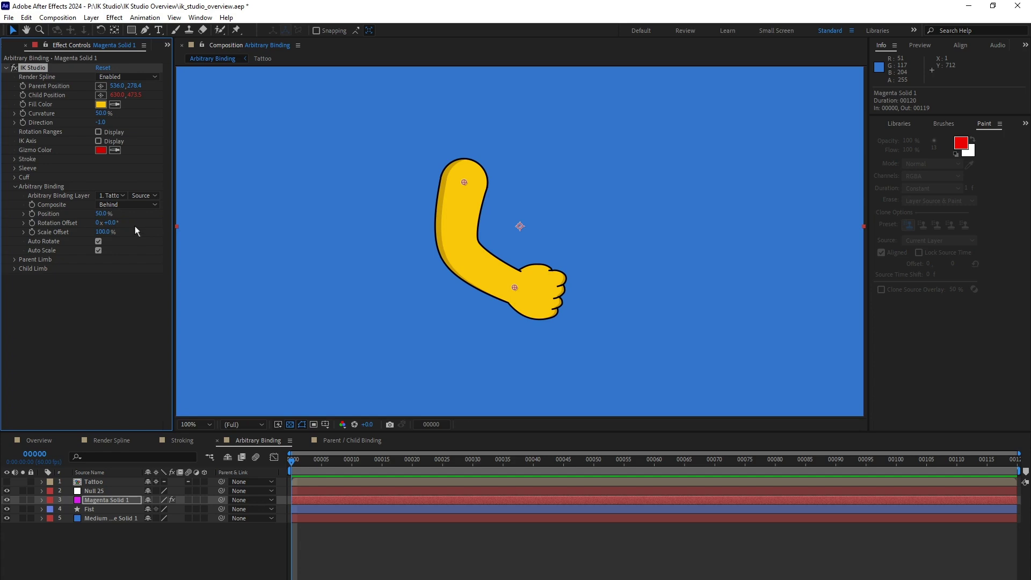
left_click(139, 206)
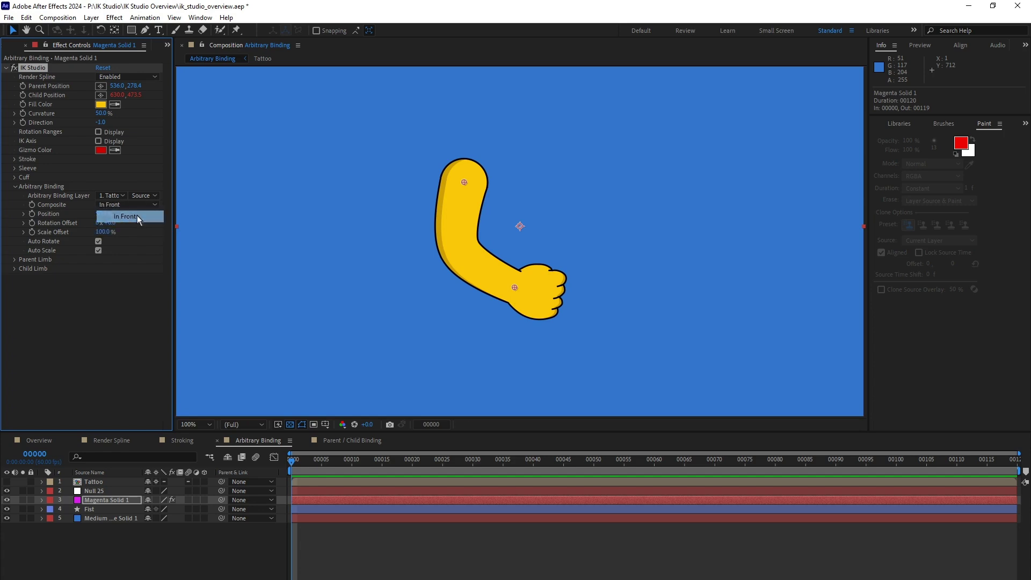
Try sliding the bound tattoo along the arm, and set its binding Position to 15%
left_click(107, 218)
mouse_move(105, 217)
left_mouse_down()
mouse_move(69, 217)
mouse_move(125, 215)
mouse_move(85, 219)
mouse_move(98, 217)
left_mouse_up()
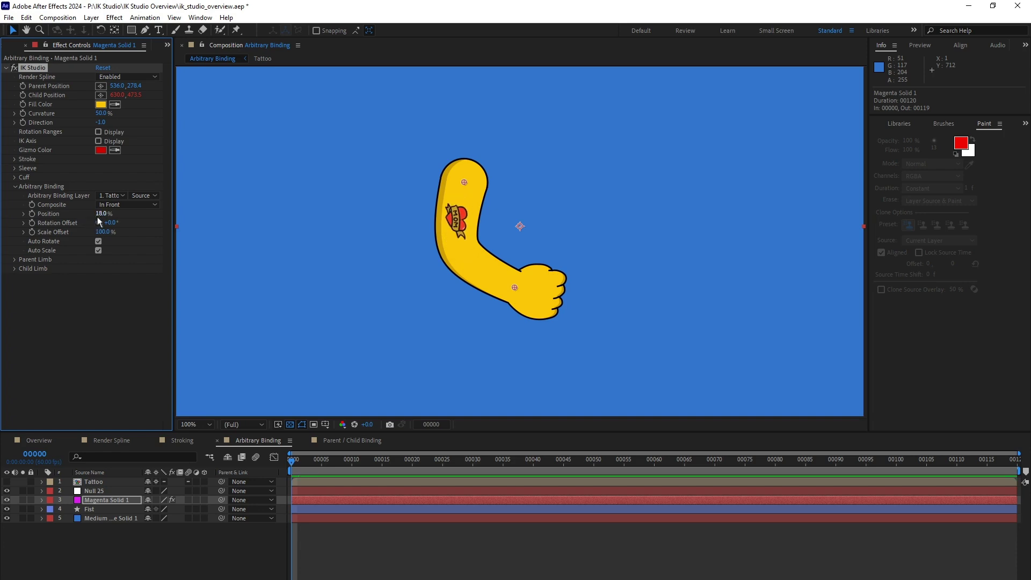
type("15")
key("Return")
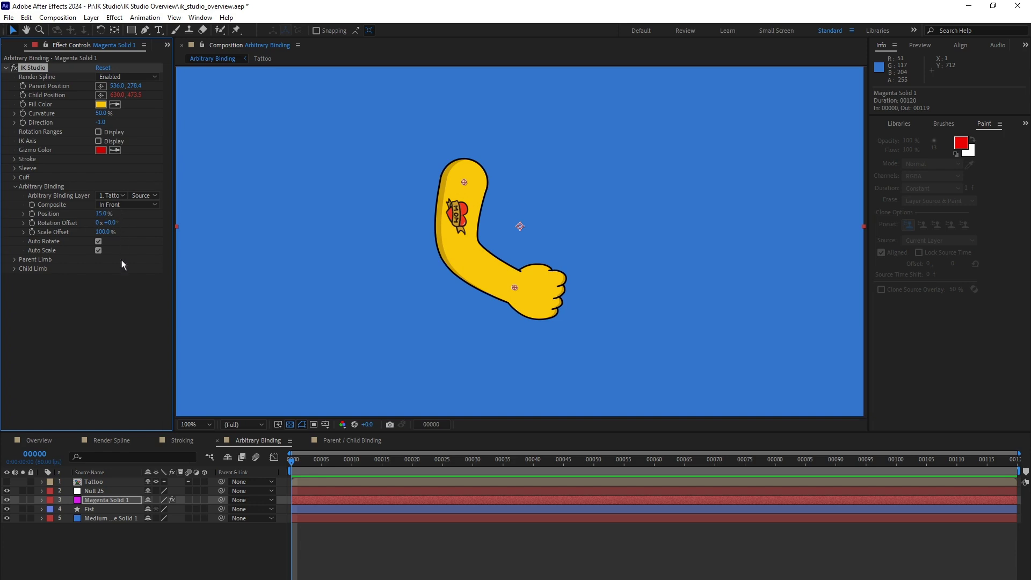
Reveal the Tattoo layer's Anchor Point and try shifting its vertical value
left_click(120, 483)
key("a")
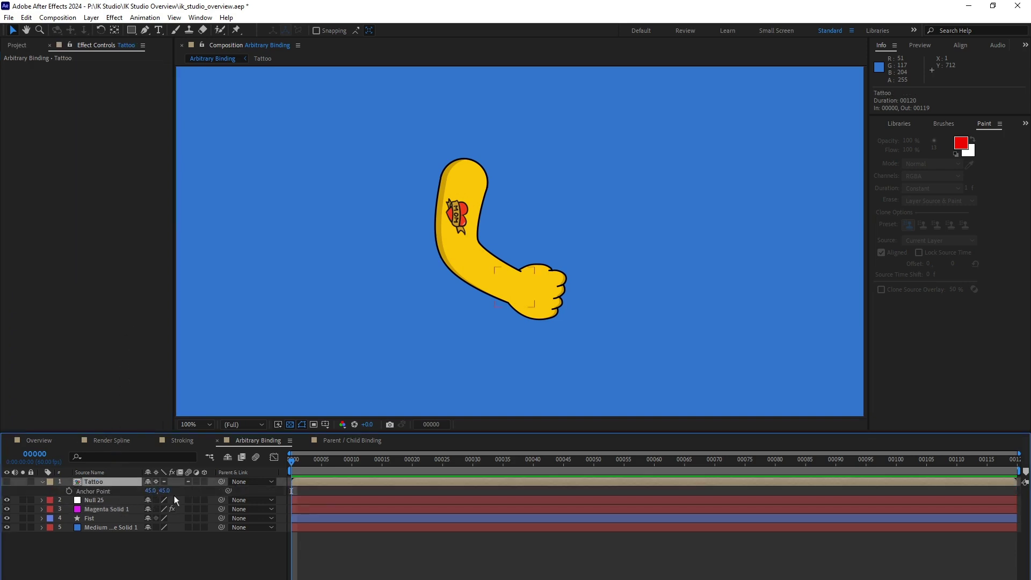
left_click_drag(168, 491, 124, 508)
Select Magenta Solid 1 and try different Rotation Offset and Scale Offset values on the bound tattoo
left_click(124, 509)
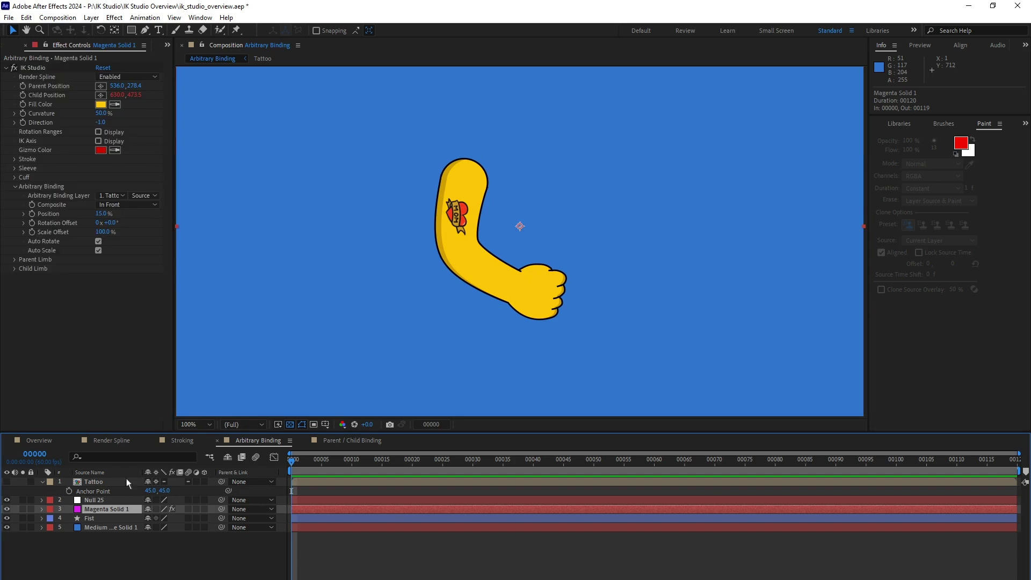
mouse_move(113, 223)
left_mouse_down()
mouse_move(163, 226)
mouse_move(91, 226)
mouse_move(111, 226)
mouse_move(105, 234)
left_mouse_up()
mouse_move(130, 233)
left_mouse_down()
mouse_move(88, 233)
mouse_move(121, 234)
mouse_move(125, 246)
left_mouse_up()
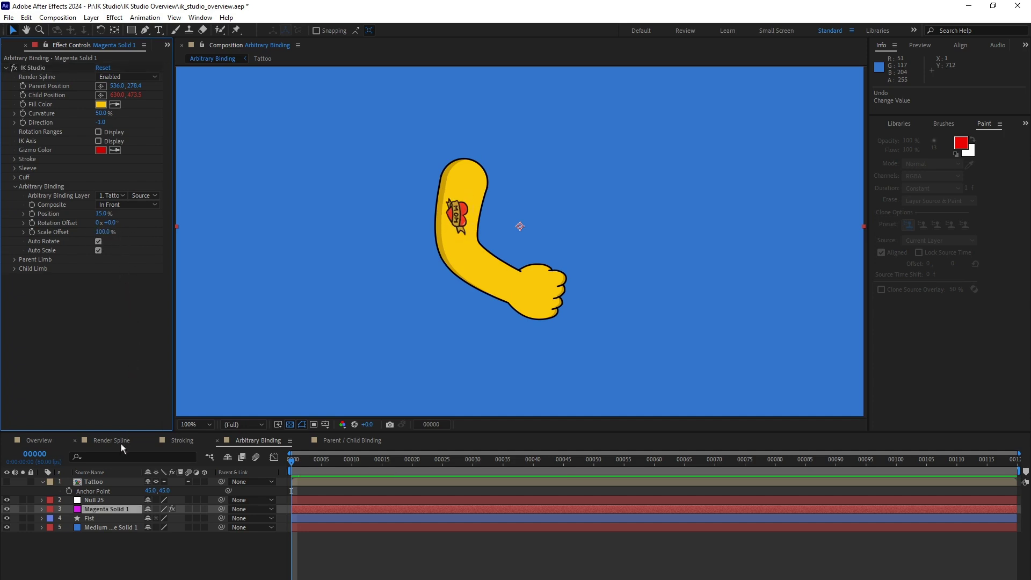
Move Null 25 at the wrist to about 649, 438.5, raising the forearm
left_click(109, 498)
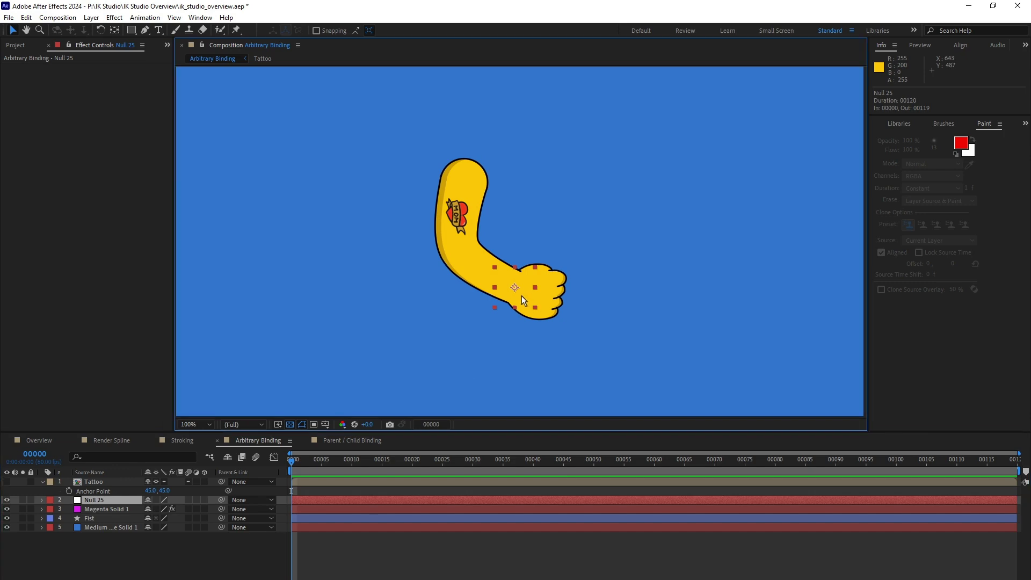
mouse_move(522, 291)
left_mouse_down()
mouse_move(566, 259)
mouse_move(534, 215)
mouse_move(525, 299)
mouse_move(511, 260)
mouse_move(557, 279)
mouse_move(509, 286)
mouse_move(533, 277)
left_mouse_up()
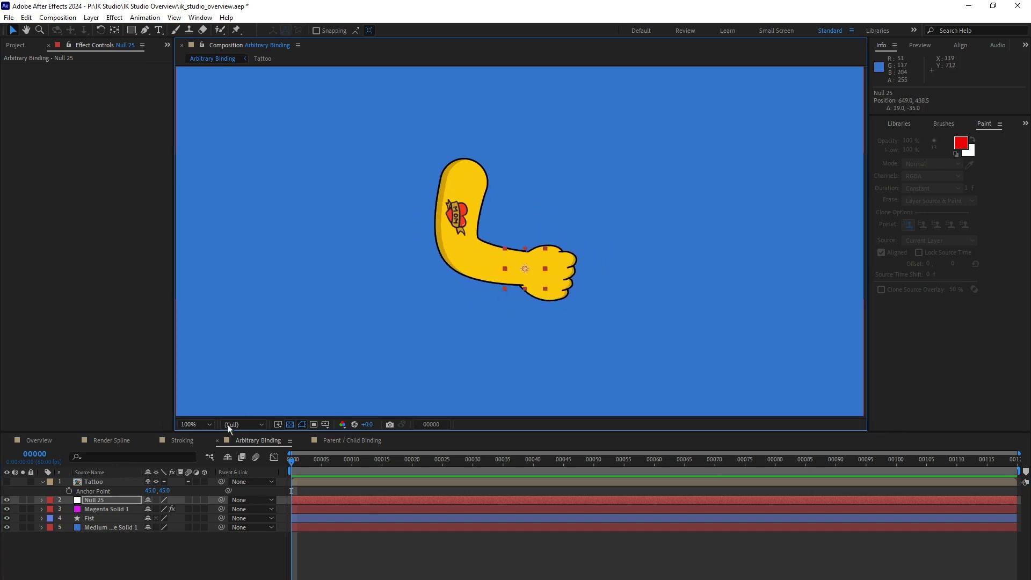
Undo the last wrist null move, and turn off Auto Rotate for the tattoo bound on Magenta Solid 1
key("ctrl+z")
left_click(126, 507)
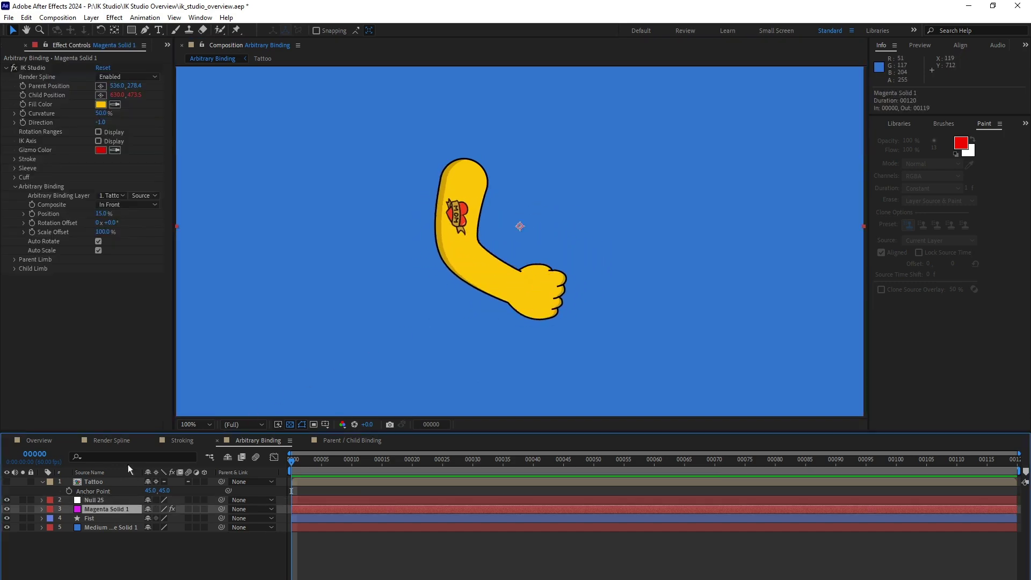
left_click(98, 241)
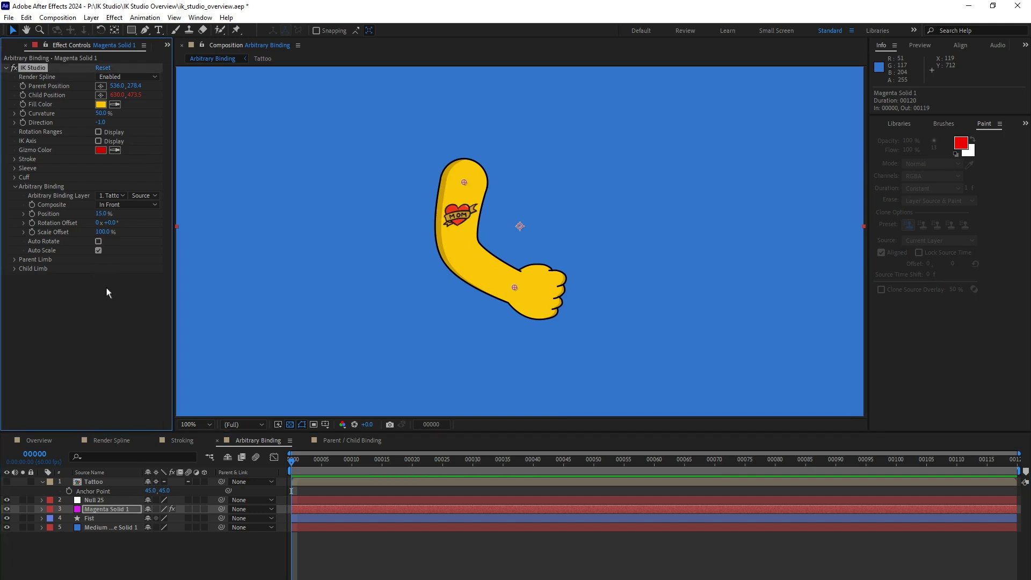
Reveal the Parent Limb and Child Limb settings, try a different Parent Thickness, and turn off Auto Scale for the bound tattoo
left_click(15, 269)
left_click(14, 261)
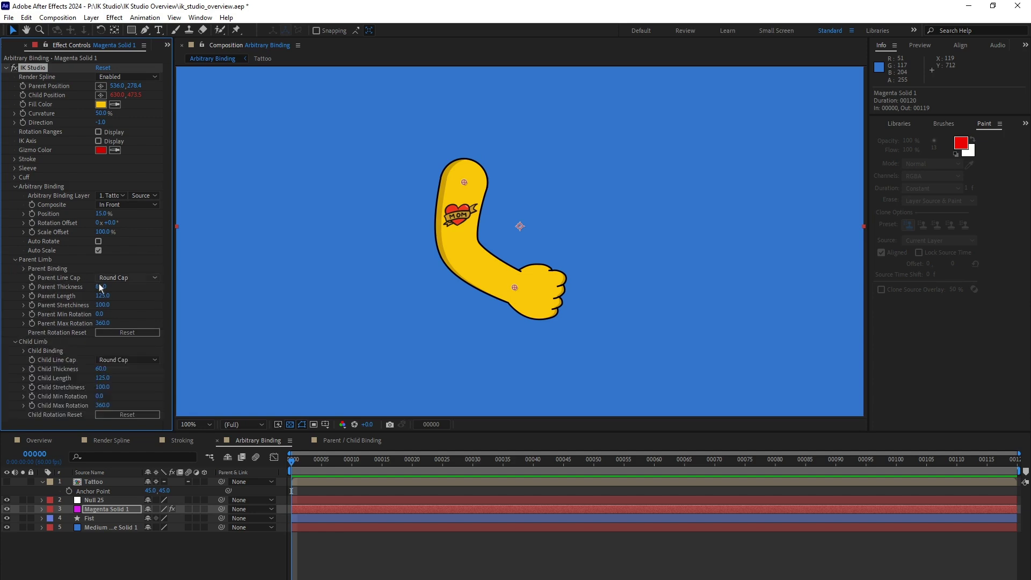
left_click_drag(105, 287, 147, 255)
left_click(98, 250)
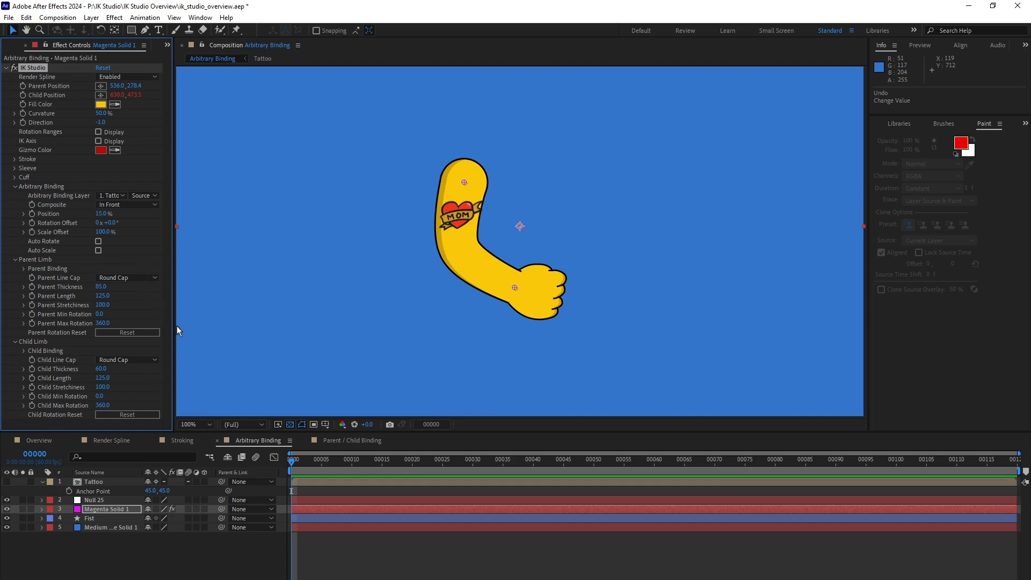
Open the Parent / Child Binding composition and reveal the Parent Binding and Child Binding settings of White Solid 3
left_click(349, 441)
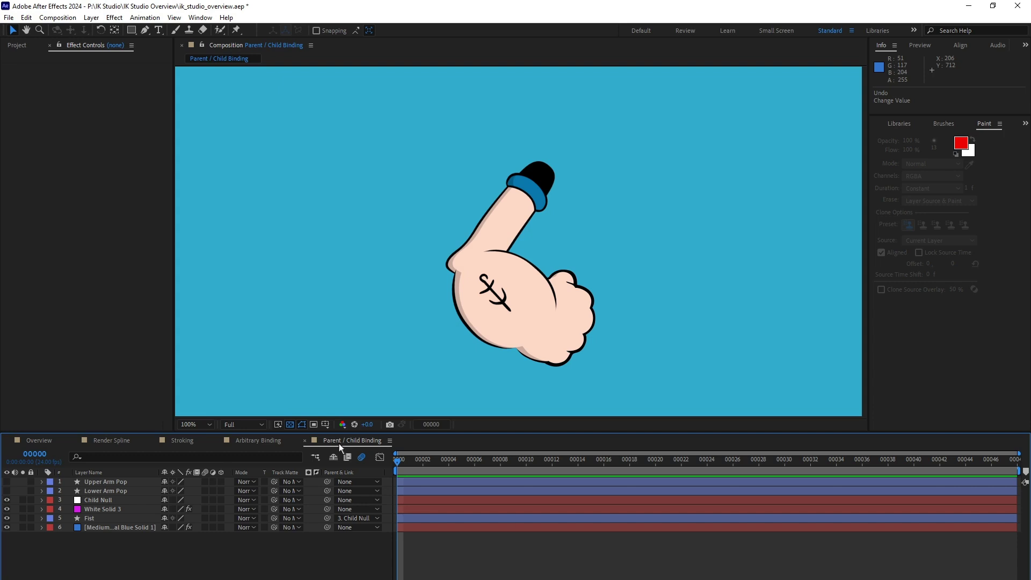
left_click(105, 508)
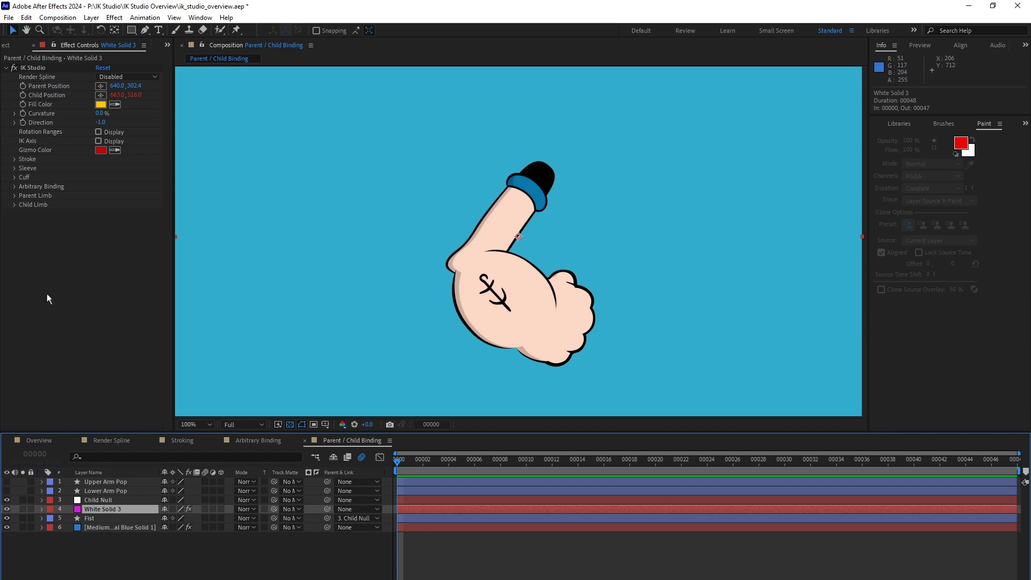
left_click(14, 211)
left_click(15, 204)
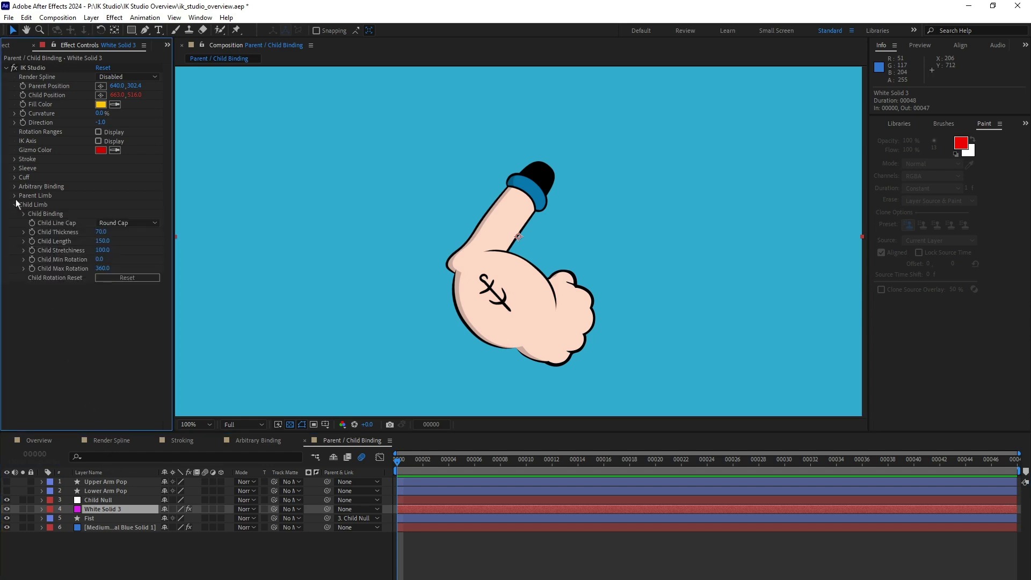
left_click(15, 197)
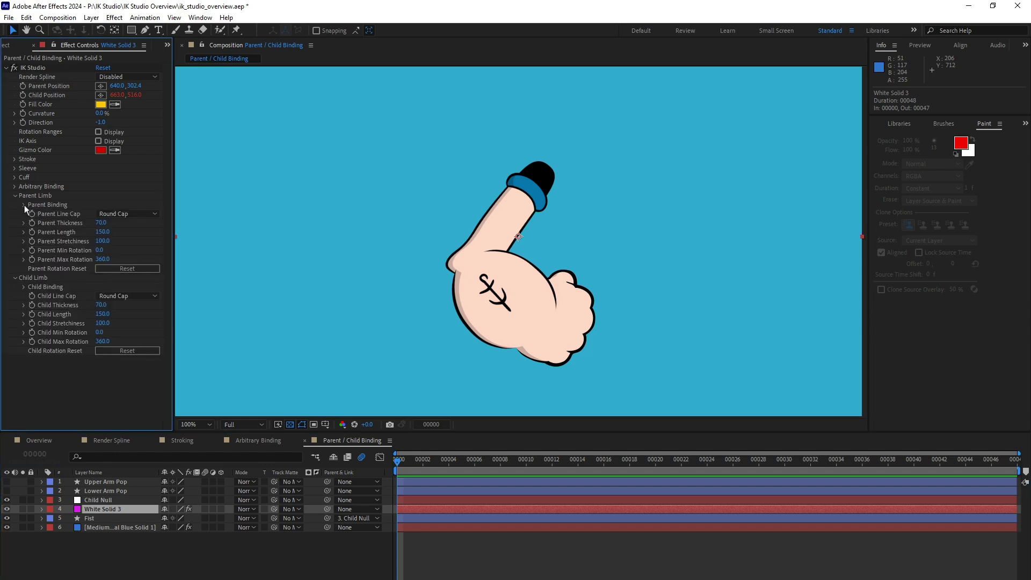
left_click(24, 205)
left_click(23, 360)
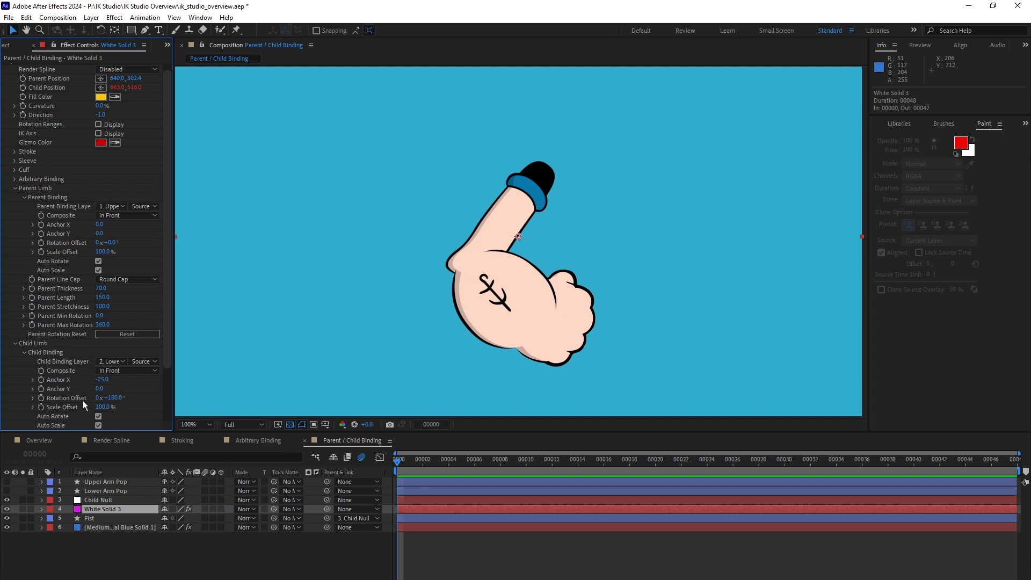
Briefly show the Upper Arm Pop and Lower Arm Pop artwork one at a time, and toggle solo on the Fist layer
left_click(7, 481)
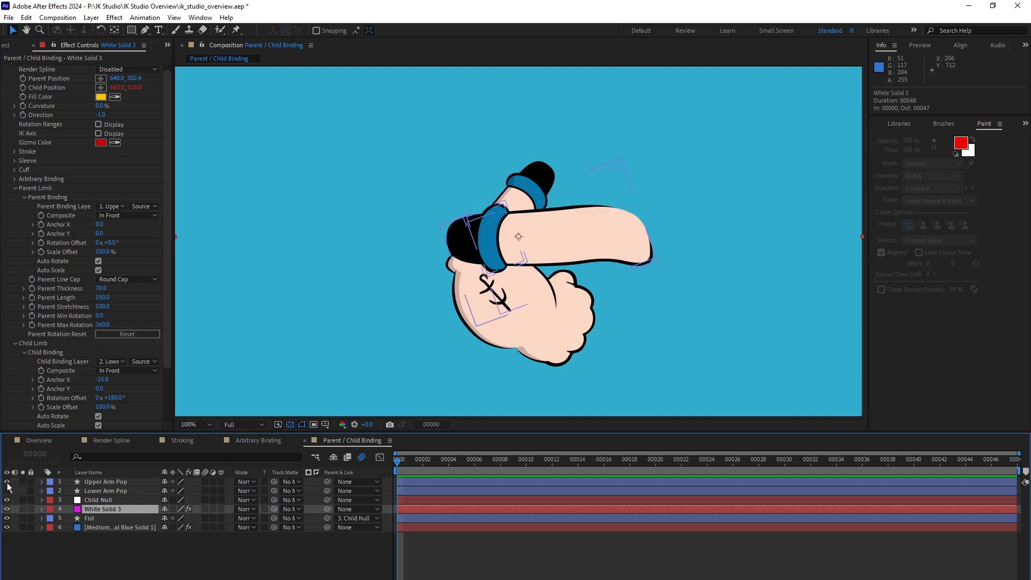
left_click(8, 483)
left_click(7, 491)
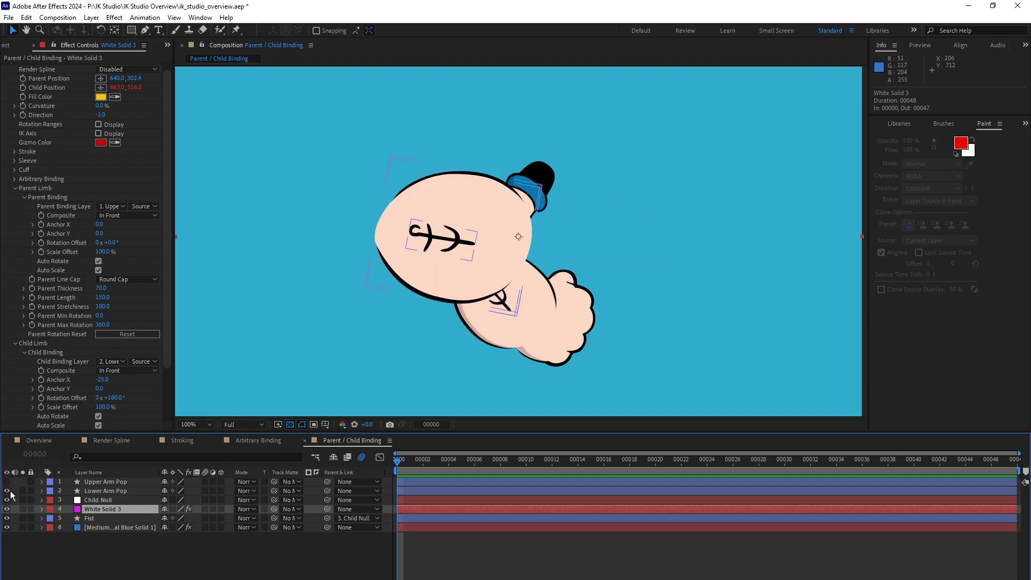
left_click(23, 518)
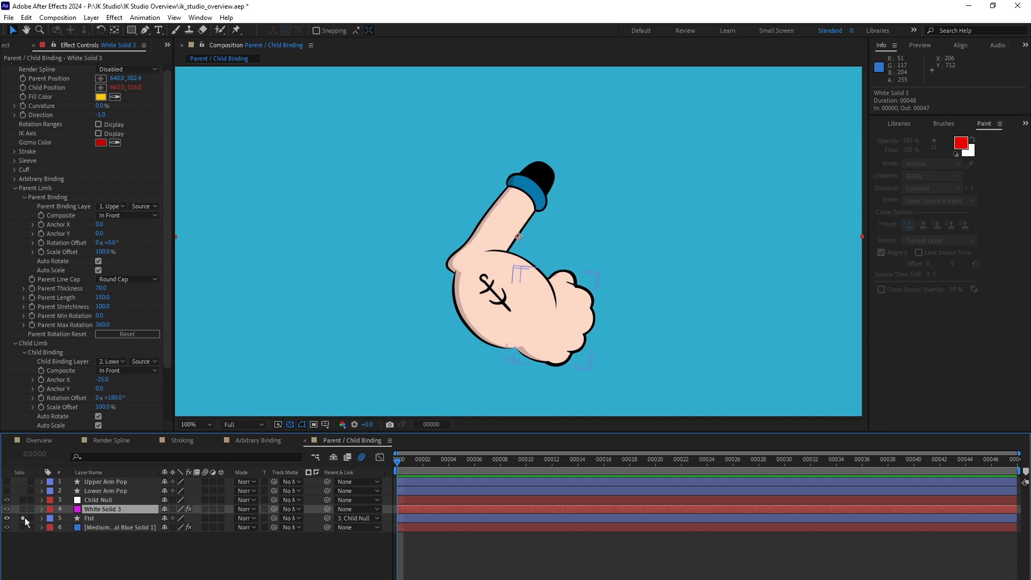
left_click(24, 518)
Try moving the Child Null at the wrist to bend the arm, and undo the move
left_click(100, 499)
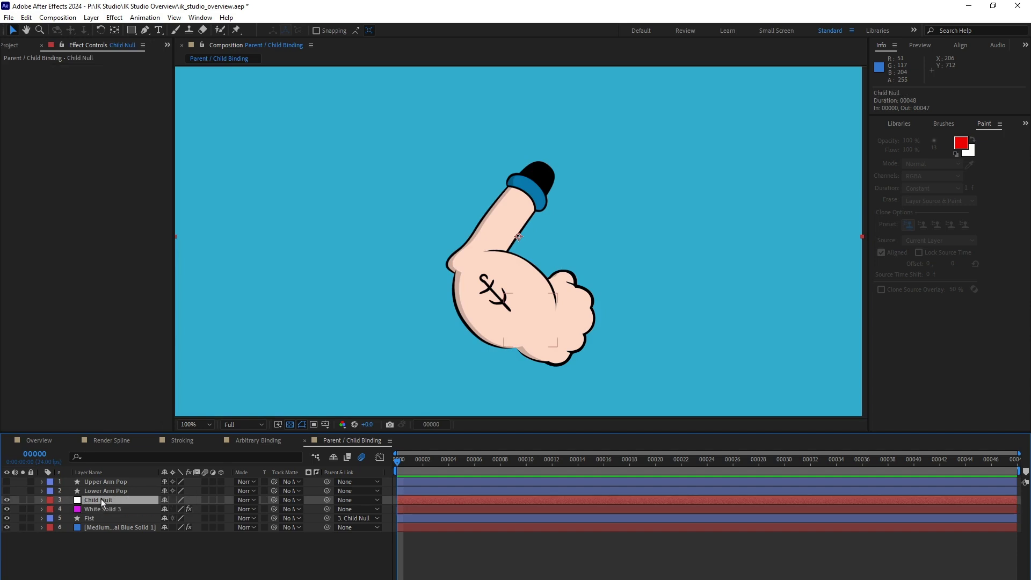
left_click_drag(543, 329, 560, 313)
key("ctrl+z")
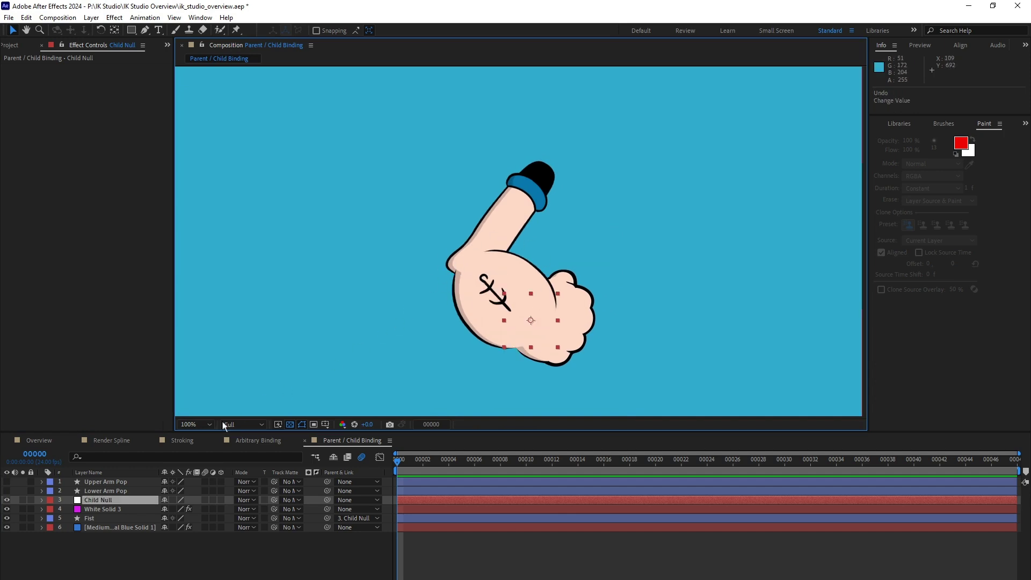
Check the Inner Shadow in the layer styles of White Solid 3, and collapse the layer again
left_click(42, 509)
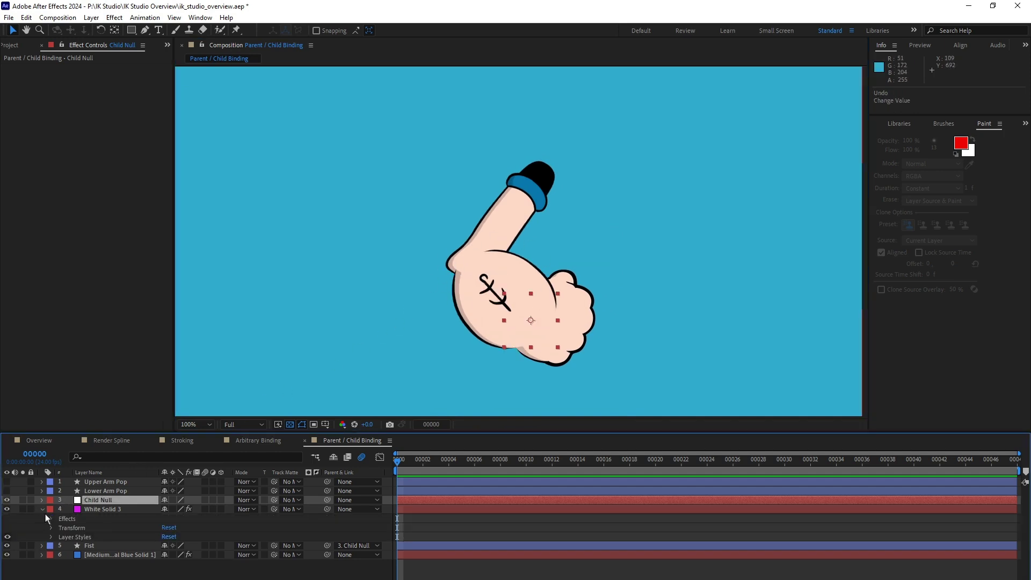
left_click(51, 537)
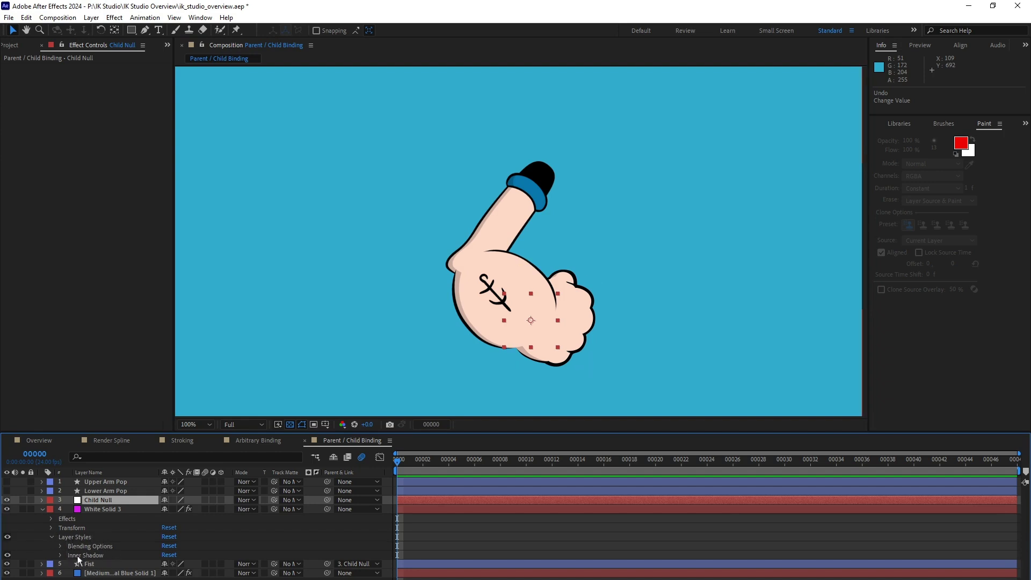
left_click(52, 538)
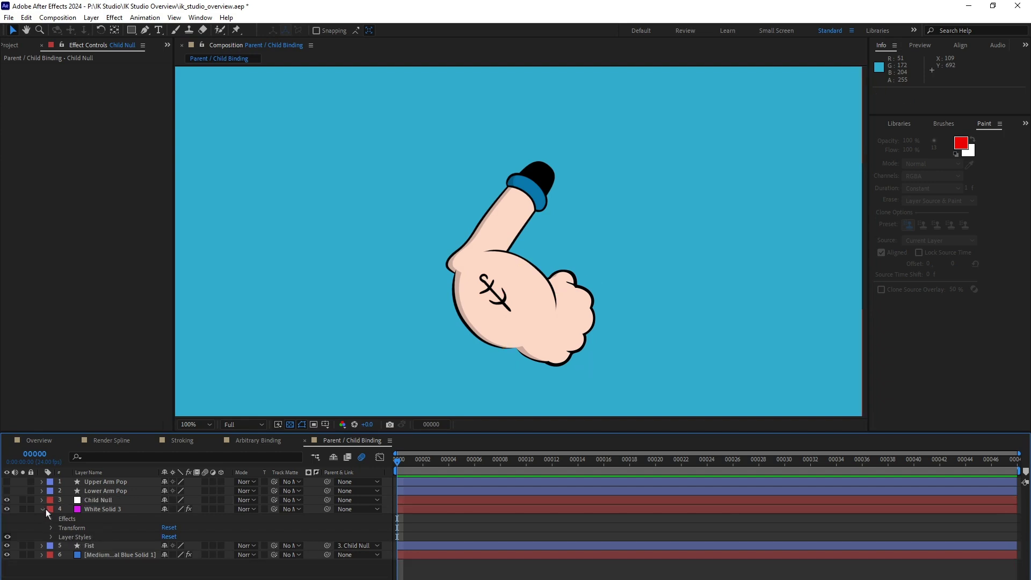
left_click(41, 508)
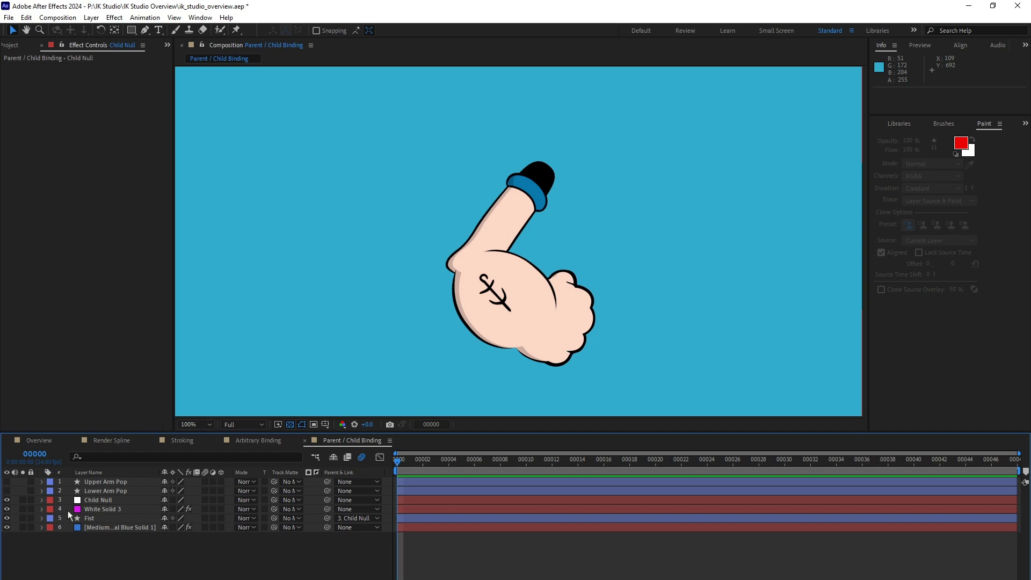
Try shifting the Child Binding Anchor X on White Solid 3
left_click(101, 511)
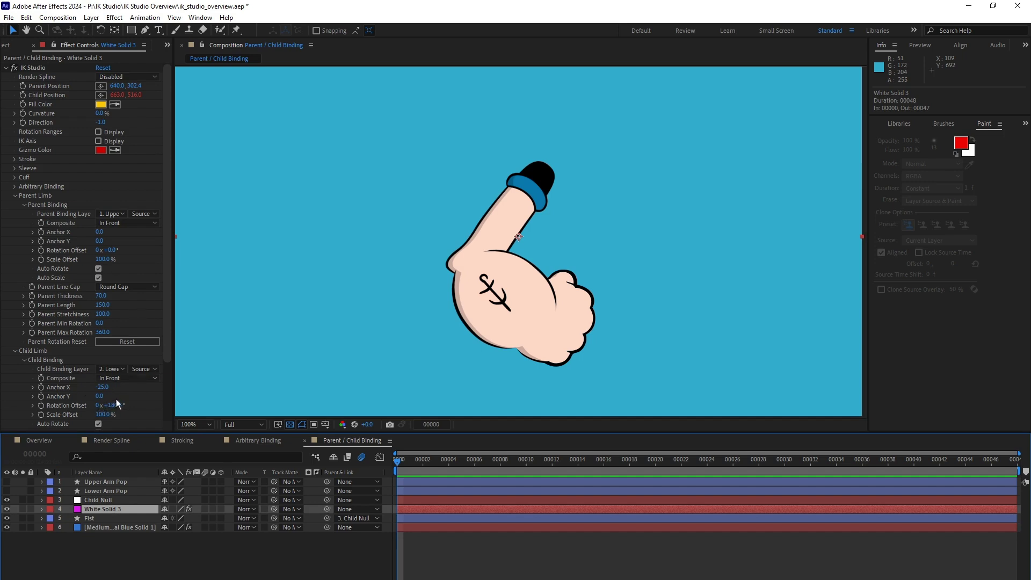
left_click_drag(104, 388, 143, 392)
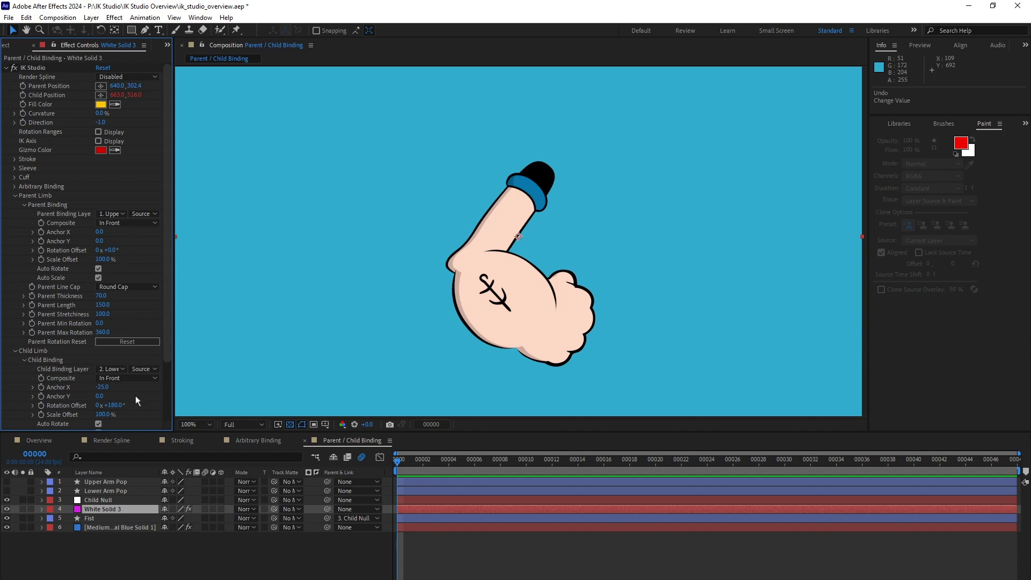
Return to the Overview composition and disable both the Sleeve and the Cuff on the IK Studio limb
left_click(46, 441)
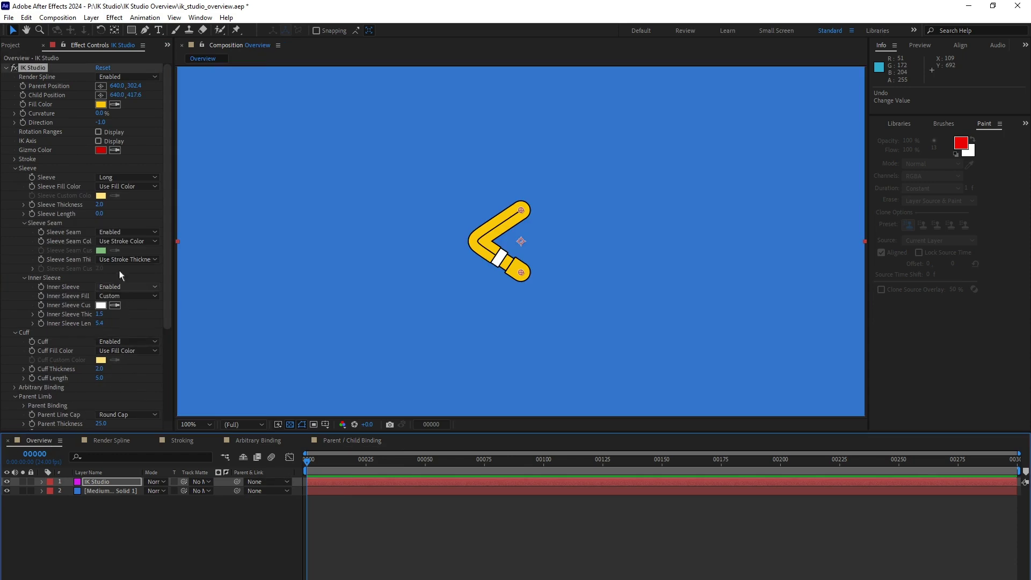
left_click(128, 178)
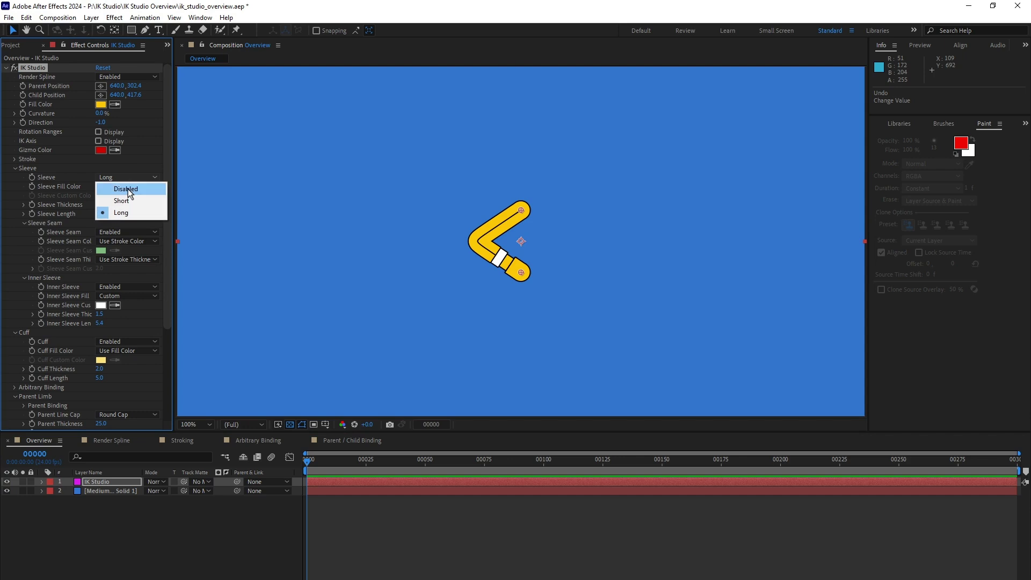
left_click(127, 189)
left_click(16, 169)
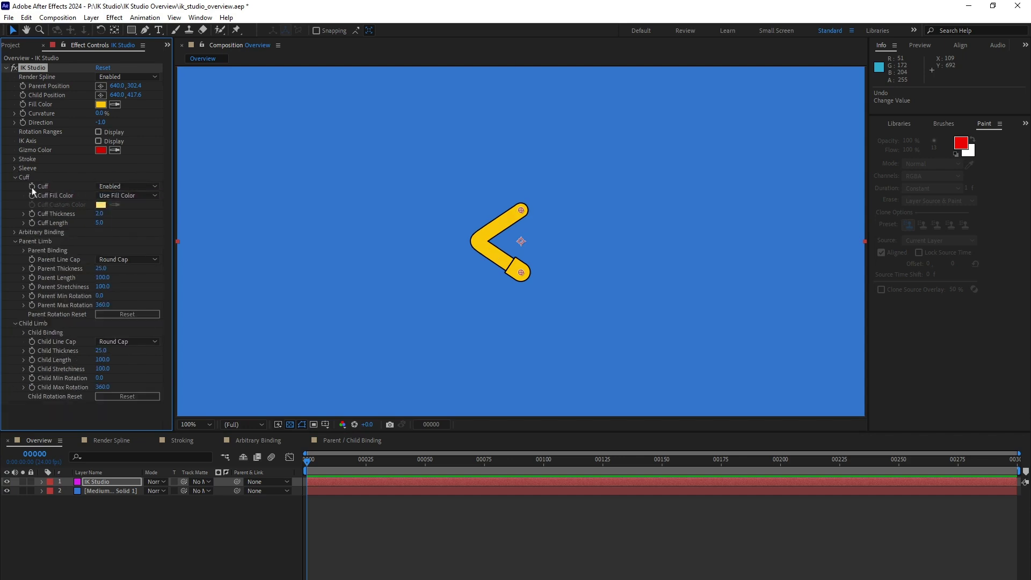
left_click(125, 188)
left_click(126, 198)
left_click(15, 177)
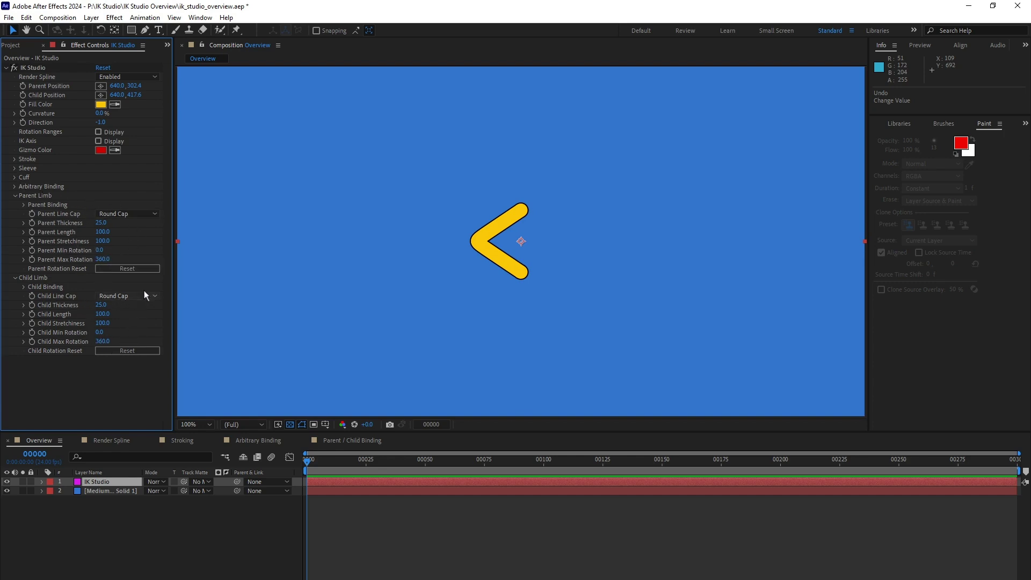
Try different Parent Thickness and Child Thickness values on the limb, and undo the changes
mouse_move(101, 223)
left_mouse_down()
mouse_move(125, 223)
mouse_move(100, 224)
left_mouse_up()
mouse_move(99, 305)
left_mouse_down()
mouse_move(123, 304)
mouse_move(102, 304)
left_mouse_up()
key("ctrl+z")
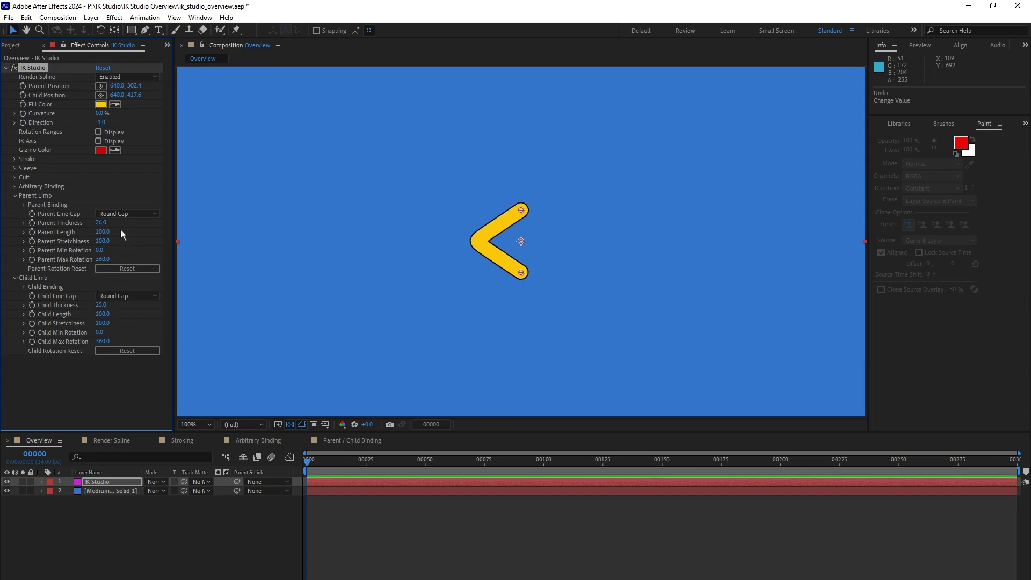
key("ctrl+z")
Try different Parent Length and Child Length values on the limb, and undo the changes
left_click_drag(105, 232, 137, 237)
left_click_drag(105, 317, 137, 299)
key("ctrl+z")
key("ctrl+z")
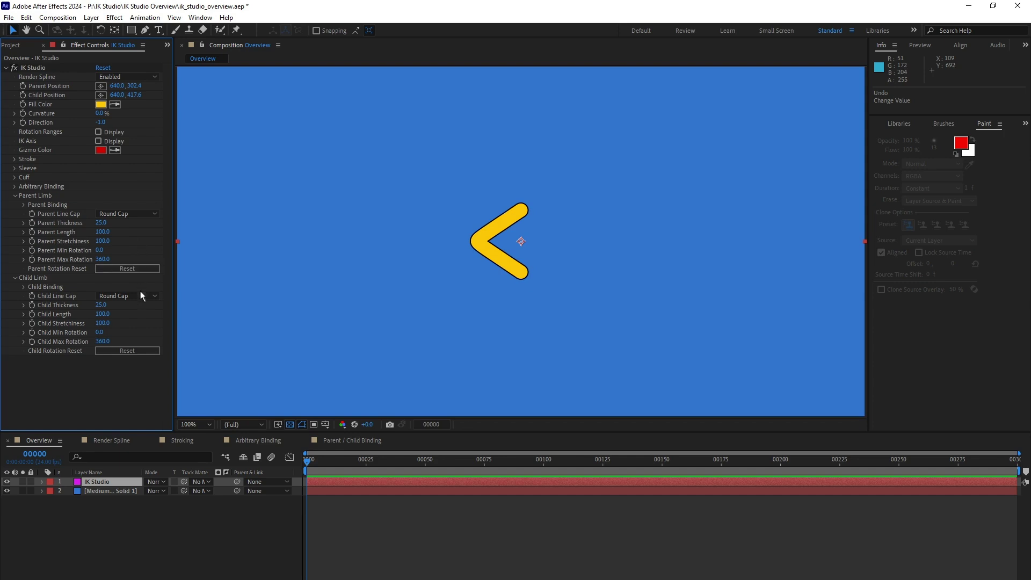
Try a Child Stretchiness of 160 by pulling the limb's child end outward, and undo the changes
left_click_drag(108, 324, 135, 325)
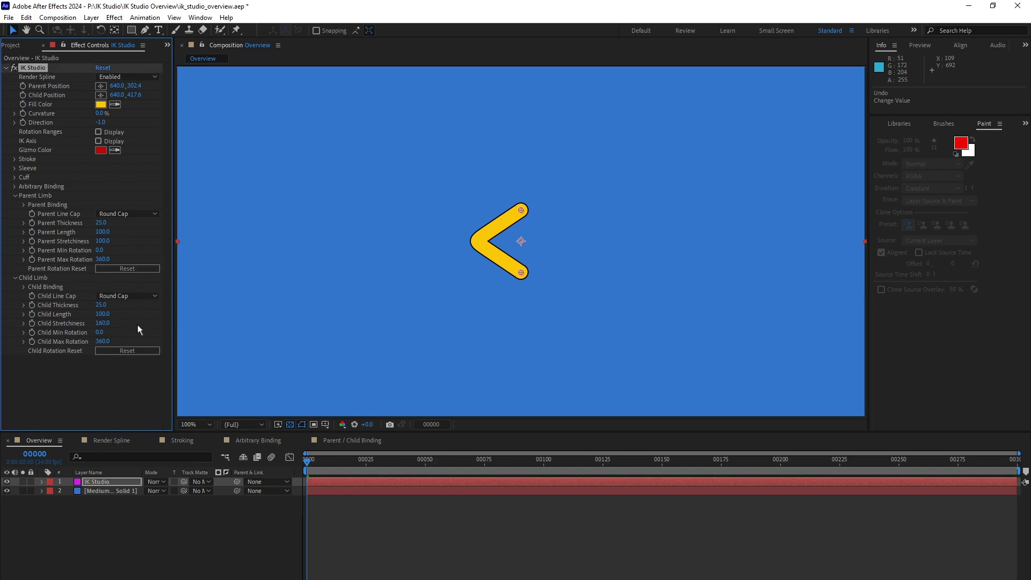
mouse_move(521, 272)
left_mouse_down()
mouse_move(589, 327)
mouse_move(612, 337)
mouse_move(571, 294)
mouse_move(593, 297)
mouse_move(656, 342)
mouse_move(565, 271)
mouse_move(628, 348)
mouse_move(593, 308)
mouse_move(532, 284)
left_mouse_up()
key("ctrl+z")
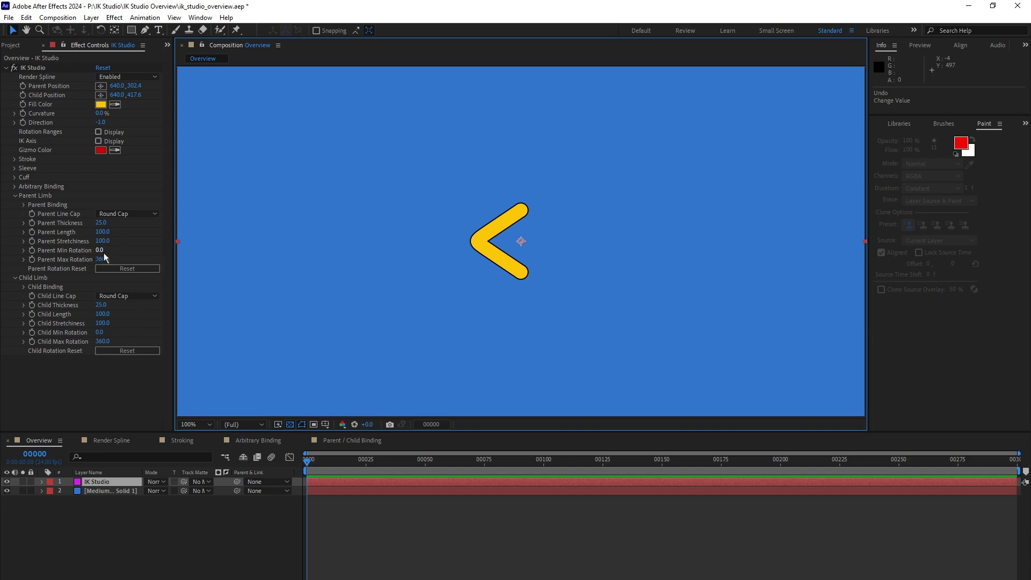
Display the rotation ranges and test Parent Min Rotation 122 and Max Rotation 242 by moving the child end to about 656, 443.6
left_click(98, 132)
left_click(98, 132)
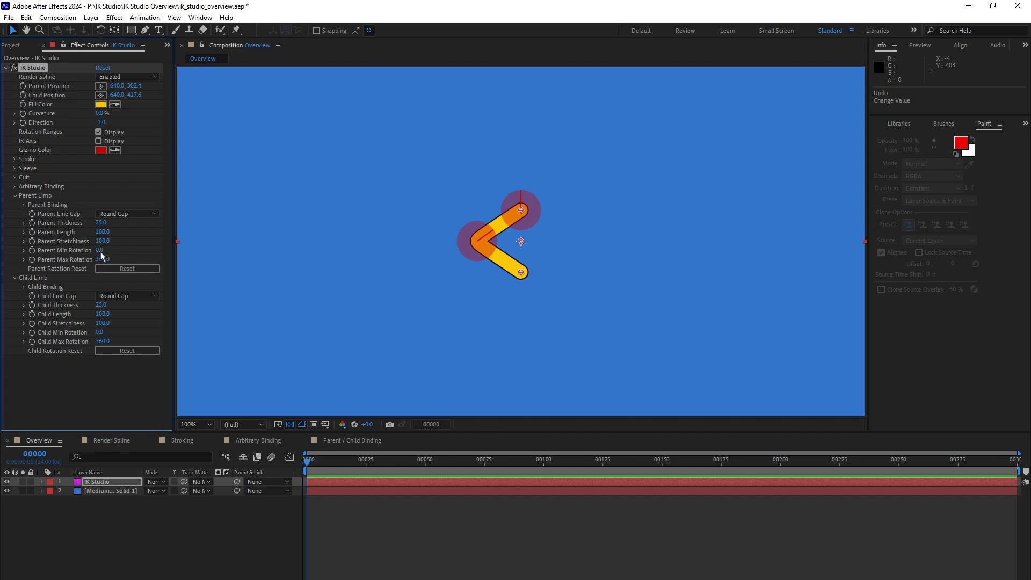
left_click_drag(103, 250, 68, 268)
left_click_drag(55, 265, 45, 263)
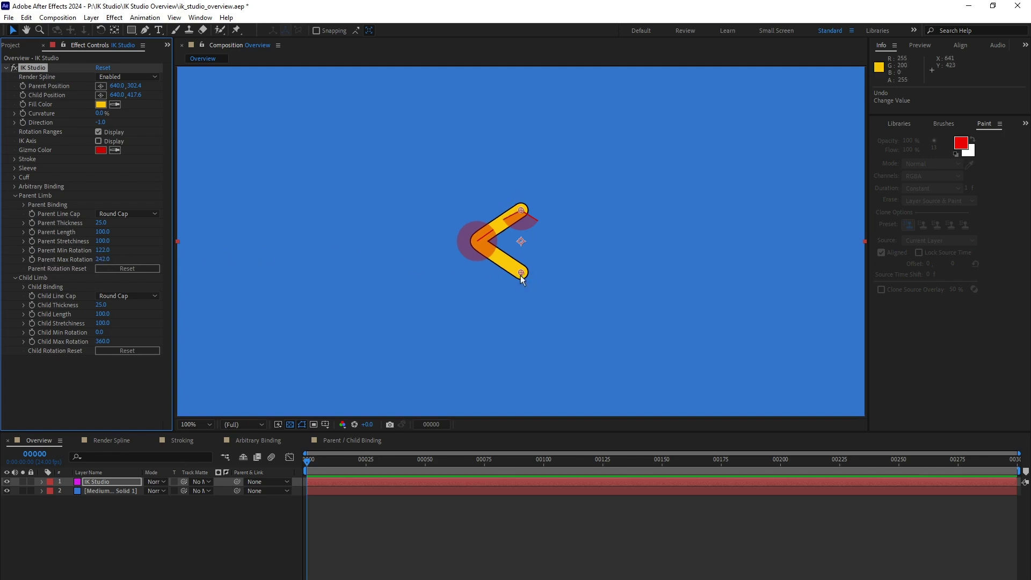
mouse_move(521, 273)
left_mouse_down()
mouse_move(537, 283)
mouse_move(623, 257)
mouse_move(628, 244)
mouse_move(591, 233)
mouse_move(601, 236)
mouse_move(482, 266)
mouse_move(562, 268)
mouse_move(624, 224)
mouse_move(531, 286)
left_mouse_up()
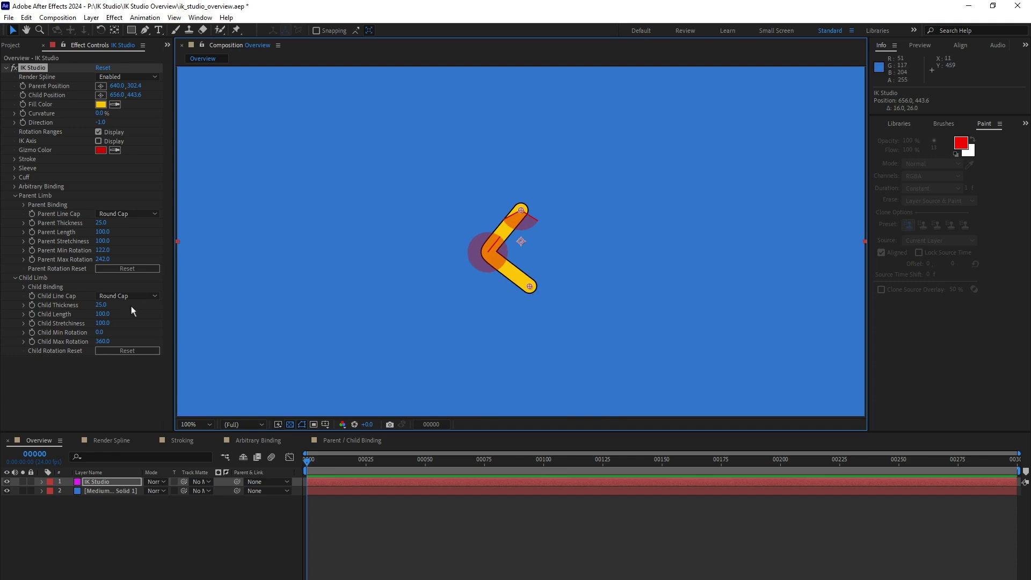
Set Child Min Rotation to 79 and Max Rotation to 200, and test them by moving the child end to about 657, 450.6
left_click_drag(105, 332, 35, 346)
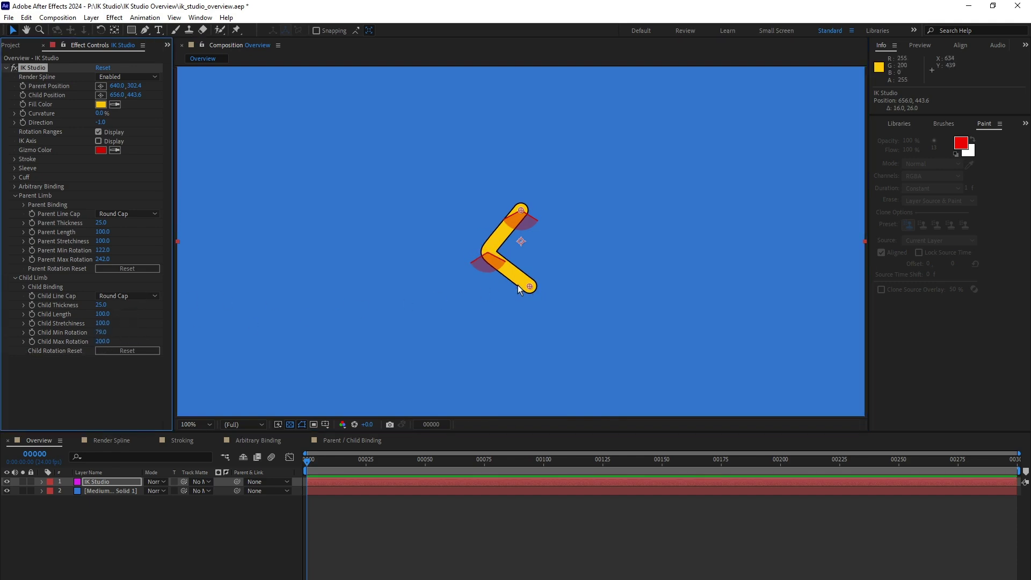
mouse_move(528, 287)
left_mouse_down()
mouse_move(473, 298)
mouse_move(530, 290)
left_mouse_up()
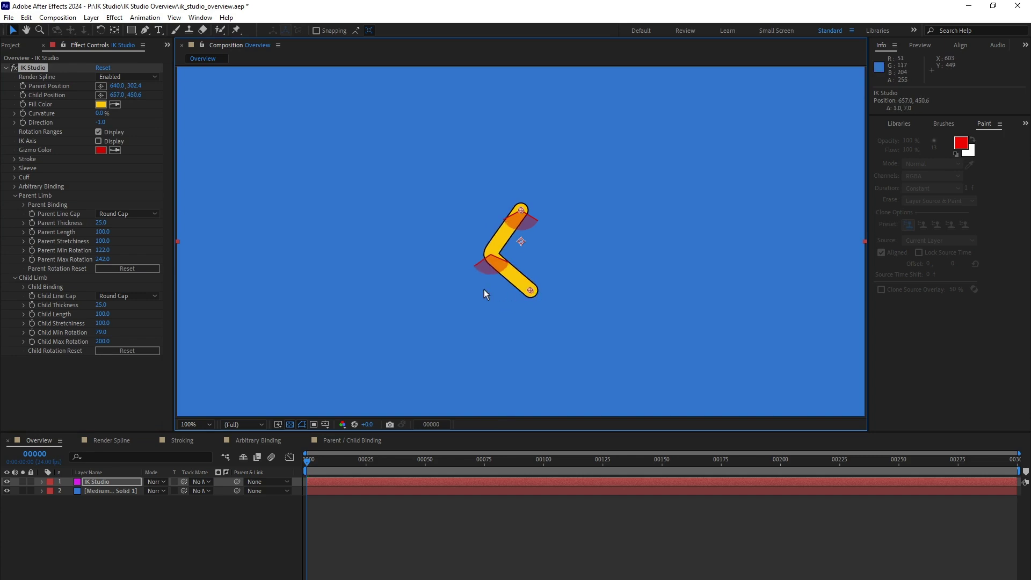
Reset the rotation limits of both the parent limb and the child limb
left_click(151, 269)
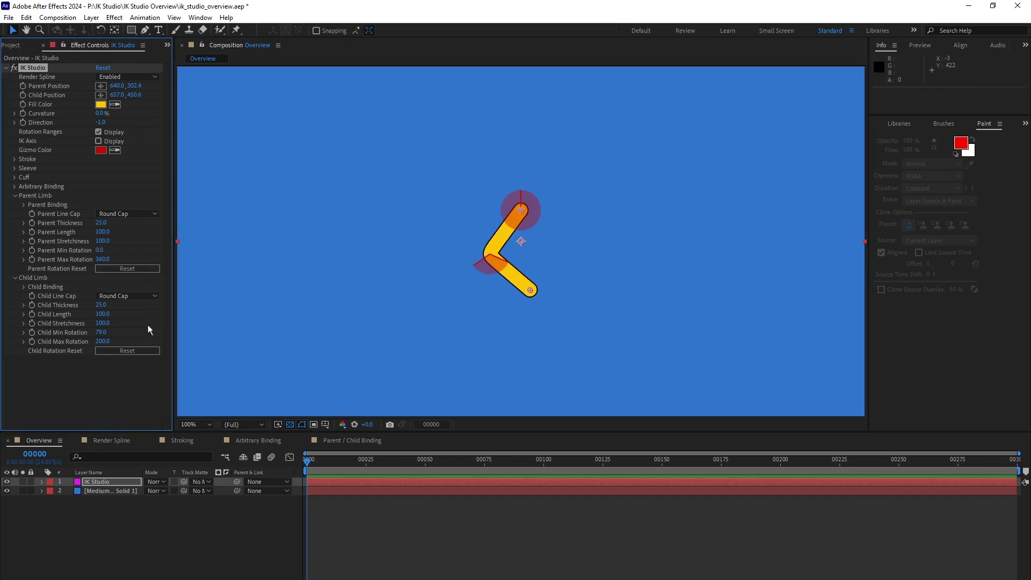
left_click(134, 351)
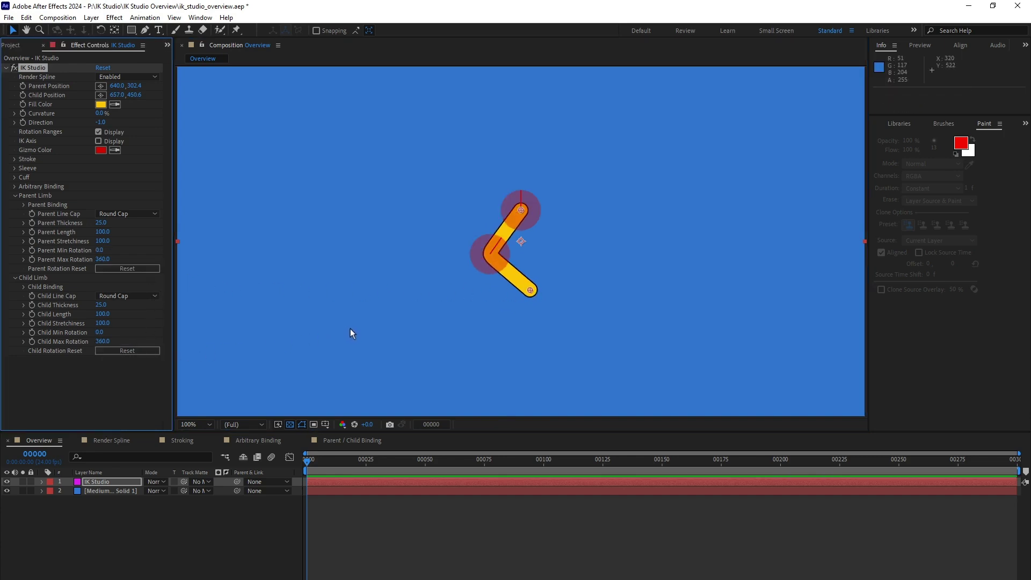